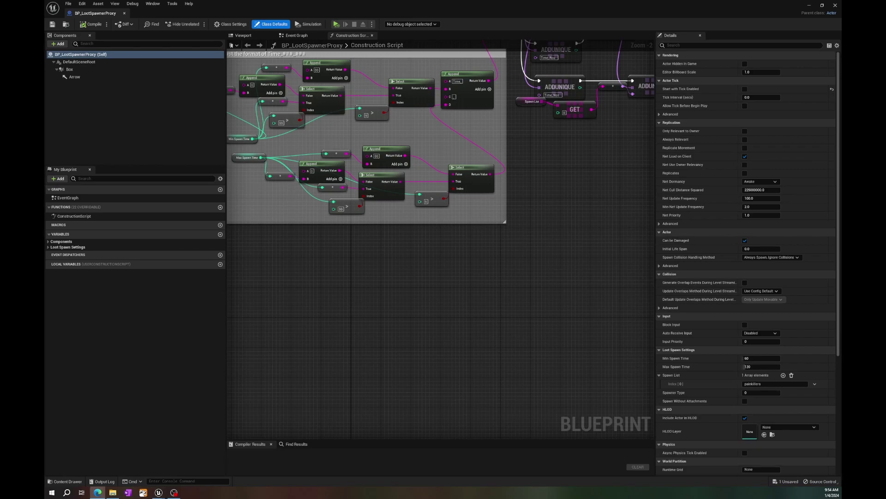
- Switch from the blueprint editor to the Edge window showing the LSWCM README on GitHub
{"action": "left_click", "coordinate": [98, 492]}
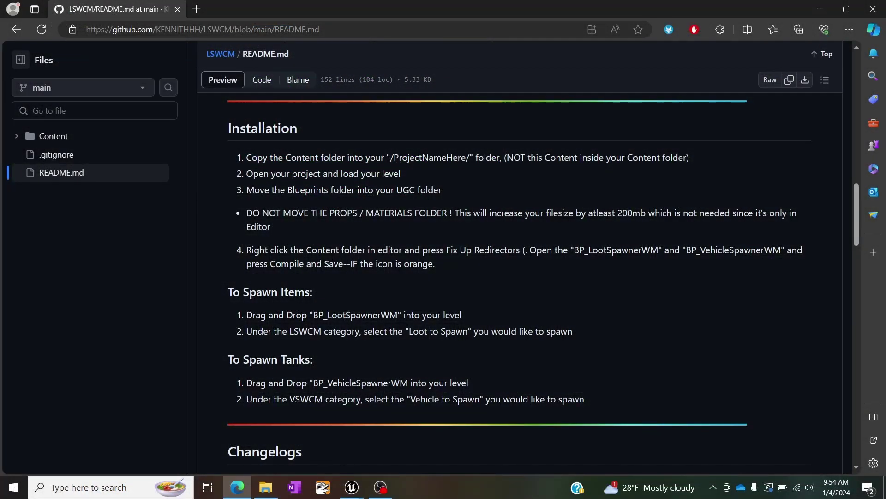
- Go to the LSWCM repository's main page on GitHub
{"action": "scroll", "coordinate": [319, 169], "scroll_direction": "up", "scroll_amount": 10}
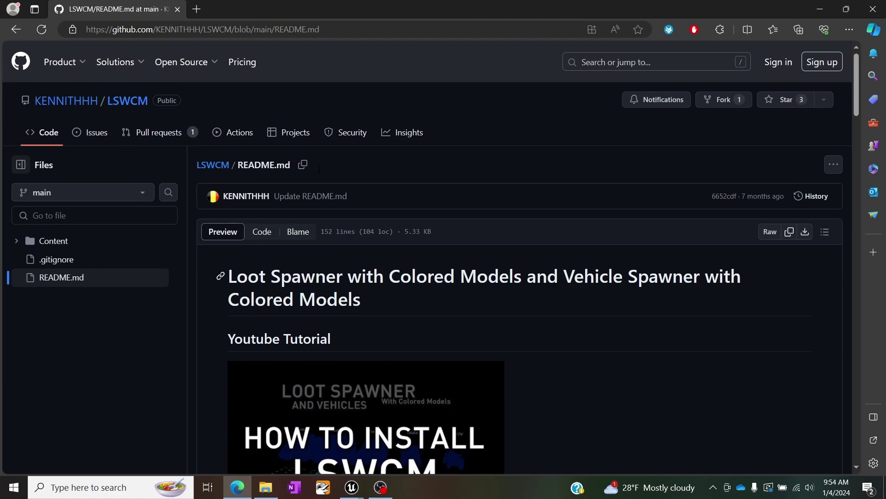
{"action": "scroll", "coordinate": [319, 169], "scroll_direction": "down", "scroll_amount": 3}
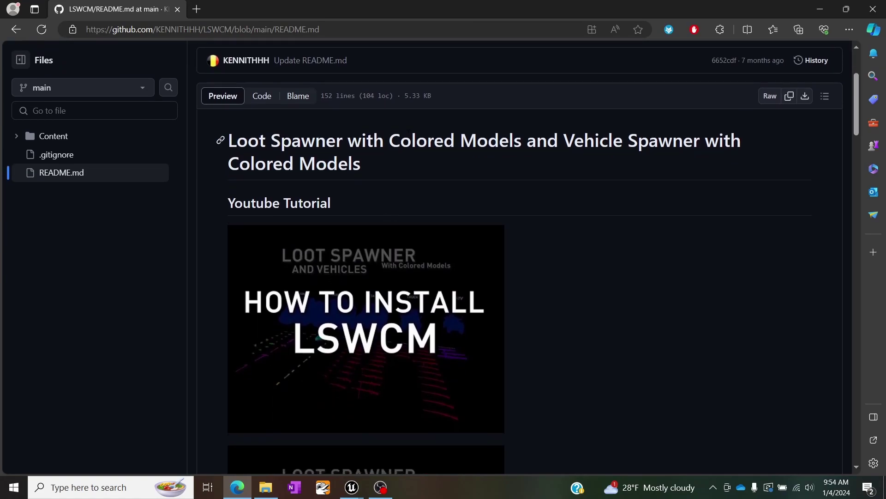
{"action": "scroll", "coordinate": [406, 233], "scroll_direction": "up", "scroll_amount": 3}
{"action": "left_click", "coordinate": [128, 103]}
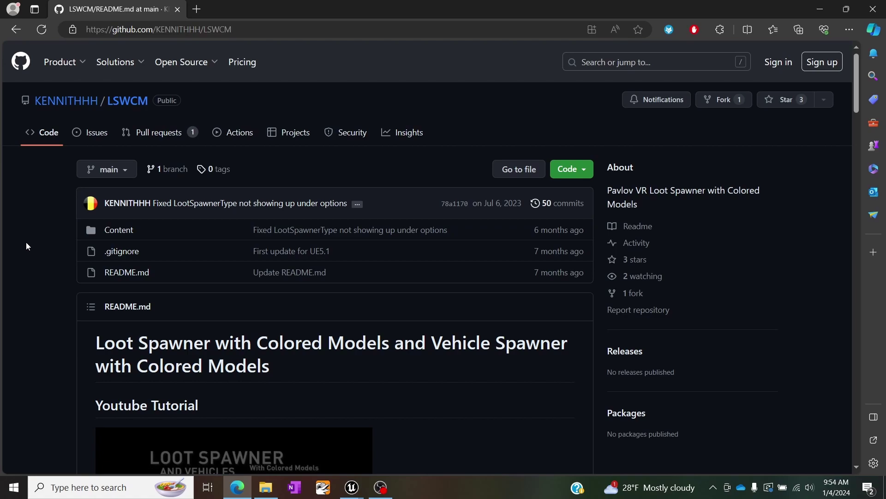
{"action": "scroll", "coordinate": [27, 246], "scroll_direction": "down", "scroll_amount": 5}
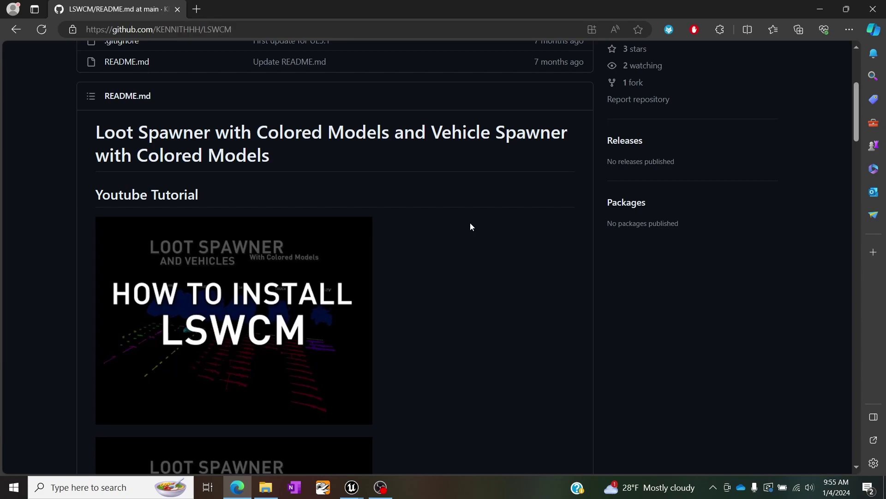
{"action": "scroll", "coordinate": [471, 223], "scroll_direction": "up", "scroll_amount": 5}
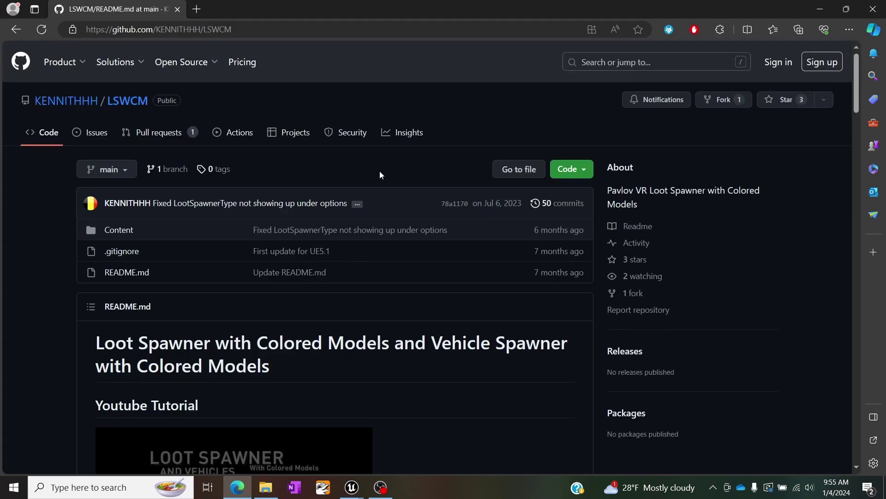
{"action": "left_click", "coordinate": [286, 29]}
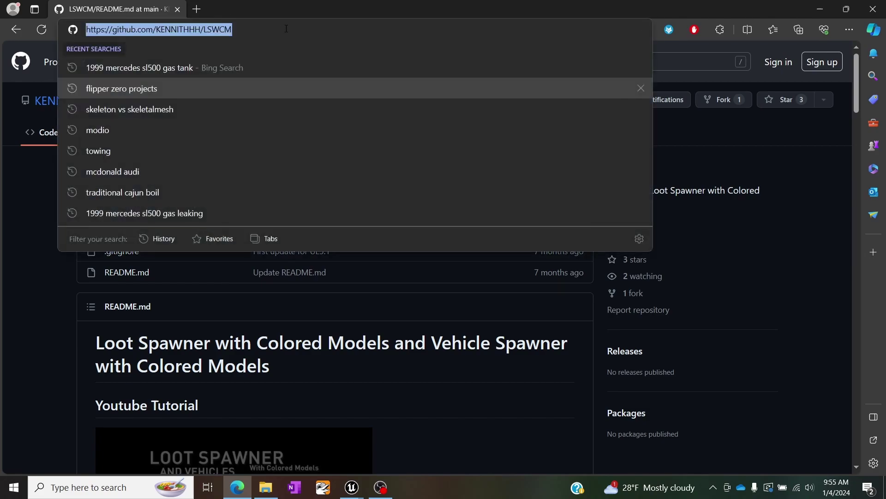
- Download the repository as LSWCM-main.zip from the green Code menu
{"action": "left_click", "coordinate": [5, 267]}
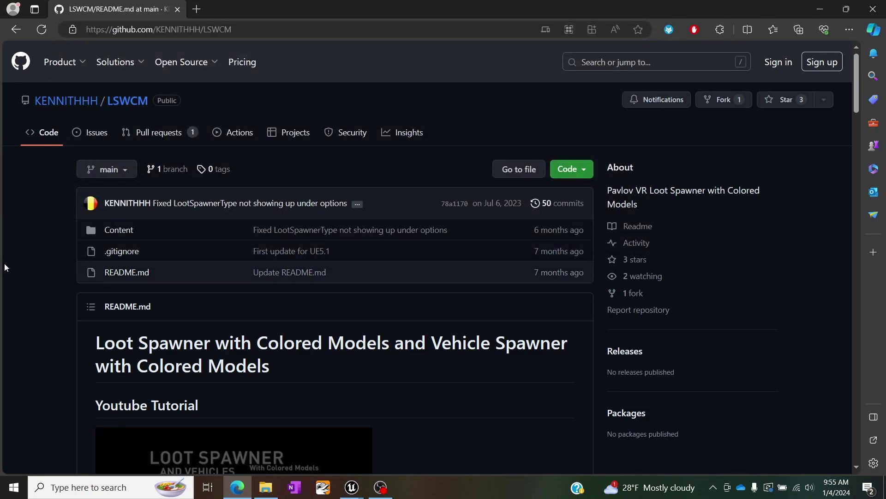
{"action": "left_click", "coordinate": [584, 167]}
{"action": "left_click", "coordinate": [412, 351]}
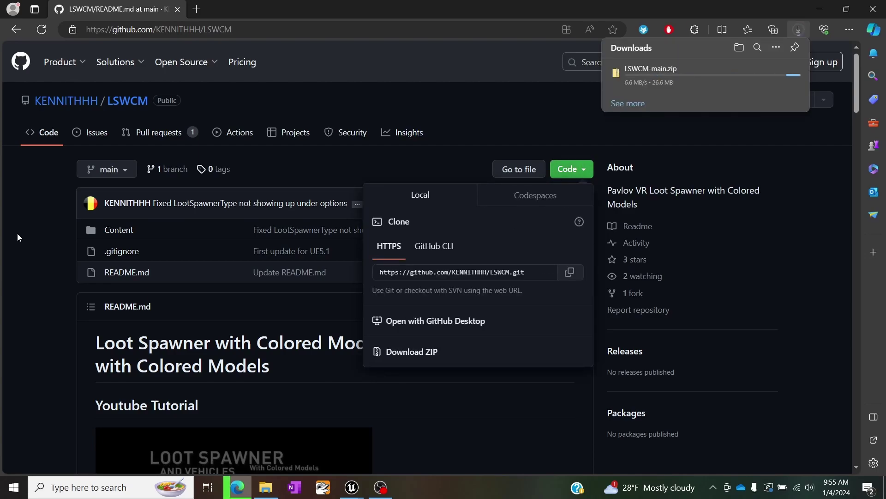
{"action": "left_click", "coordinate": [584, 169]}
{"action": "left_click", "coordinate": [584, 169]}
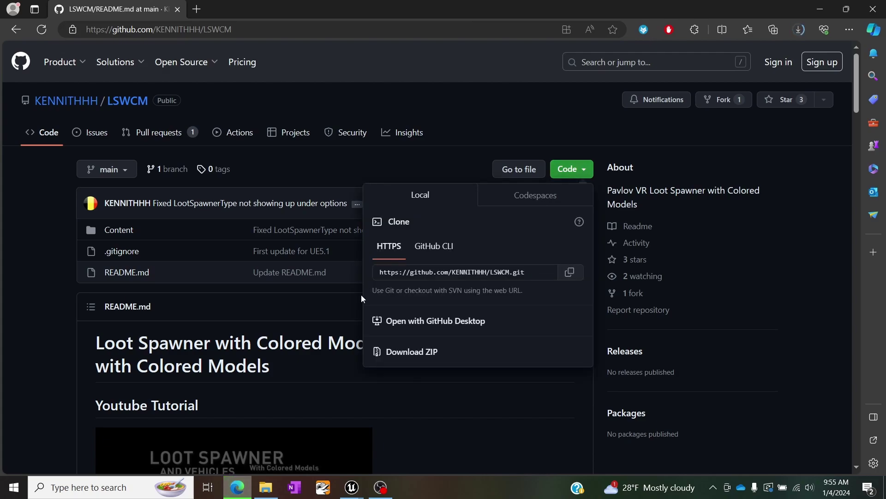
{"action": "left_click", "coordinate": [334, 367]}
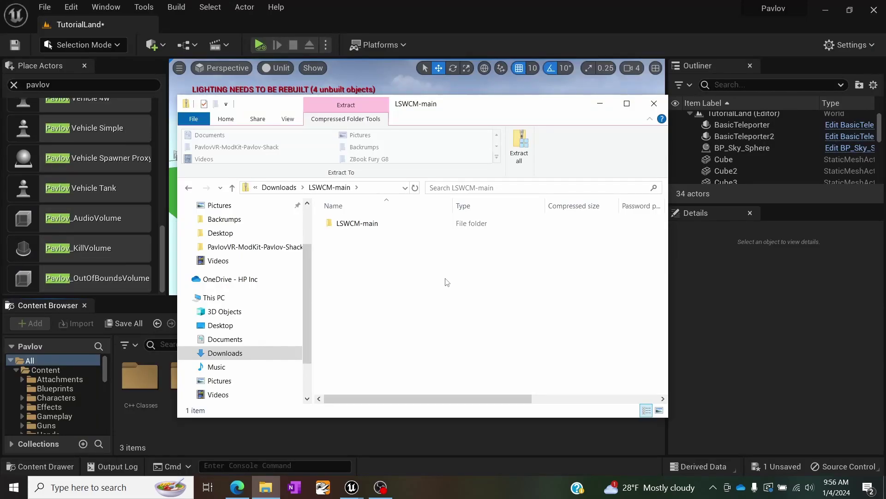
- Copy the Blueprints, Materials and Props folders from the archive's LSWCM-main\Content folder
{"action": "left_click", "coordinate": [365, 228]}
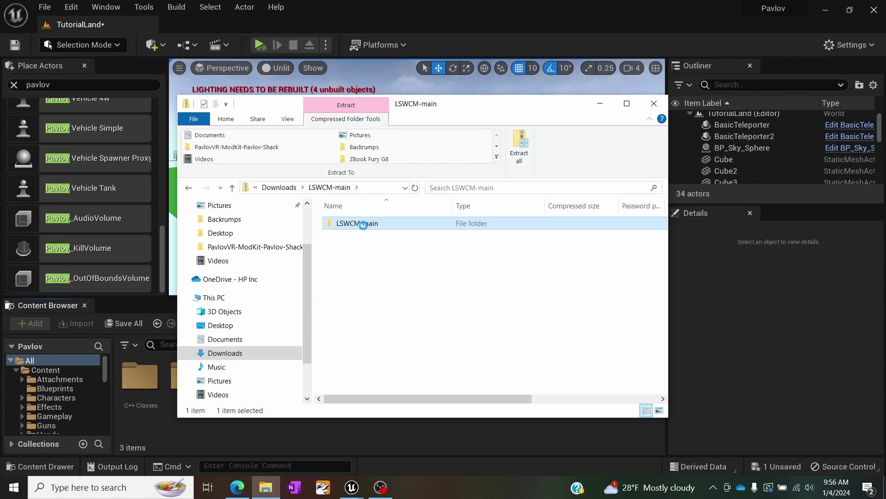
{"action": "double_click", "coordinate": [364, 223]}
{"action": "double_click", "coordinate": [365, 224]}
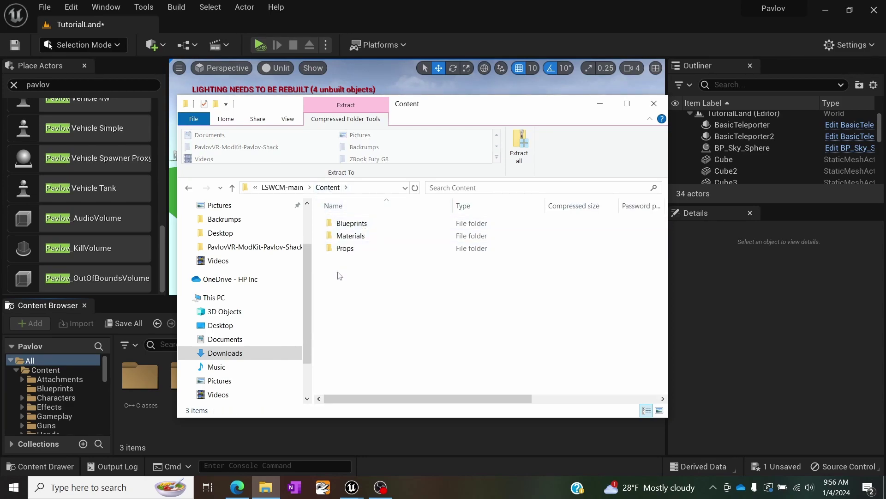
{"action": "left_click_drag", "start_coordinate": [340, 276], "coordinate": [365, 224]}
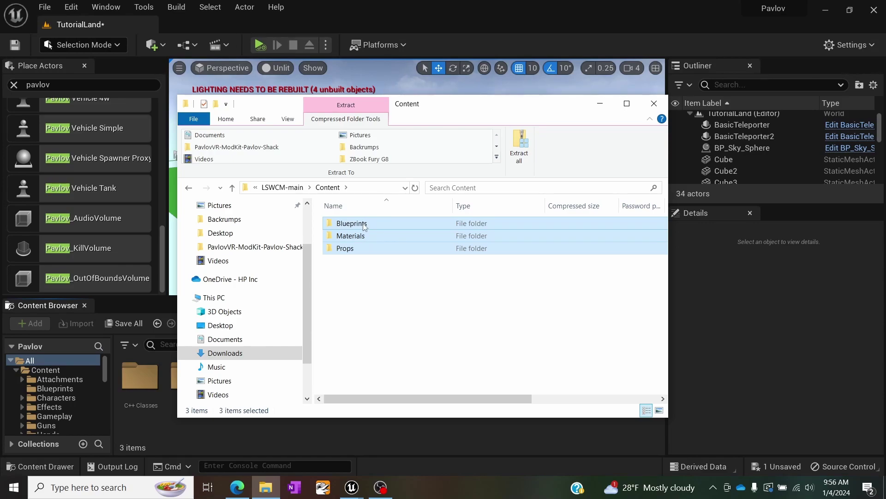
{"action": "right_click", "coordinate": [365, 224]}
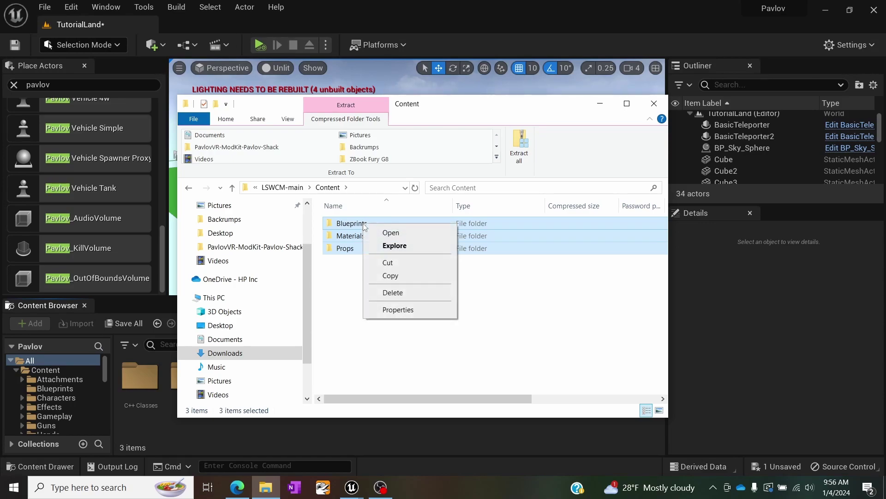
{"action": "left_click", "coordinate": [390, 276]}
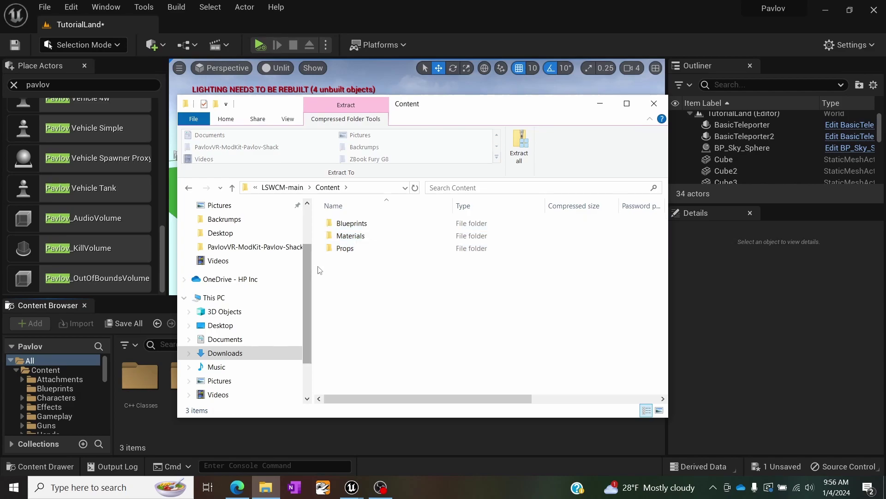
- Open the PavlovVR-ModKit-Pavlov-Shack Content folder, then leave Explorer for the Unreal editor
{"action": "left_click", "coordinate": [290, 248]}
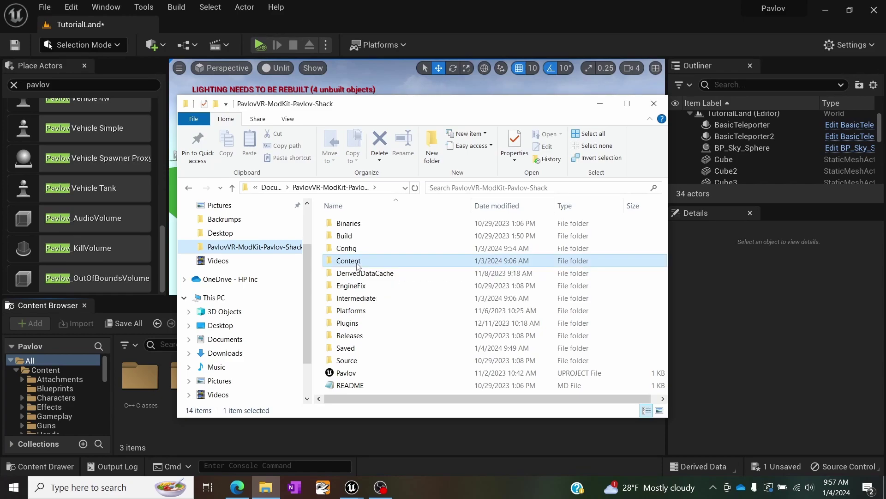
{"action": "double_click", "coordinate": [356, 262]}
{"action": "right_click", "coordinate": [321, 260]}
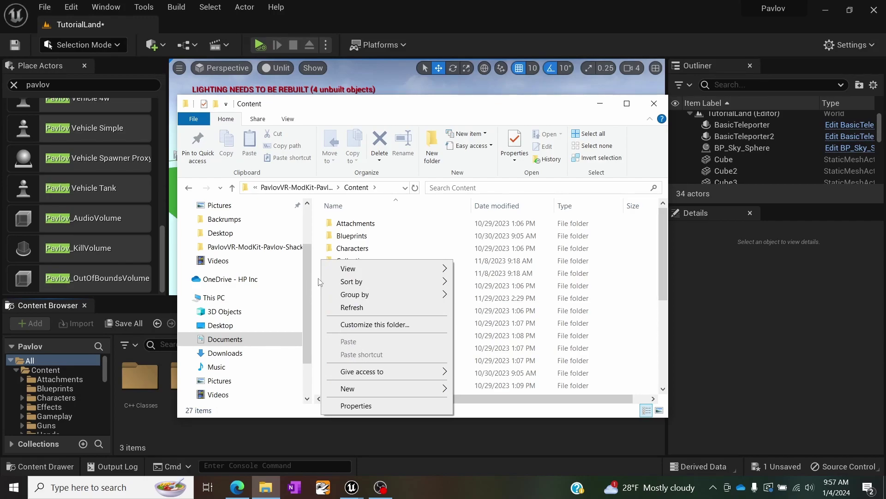
{"action": "left_click", "coordinate": [318, 278]}
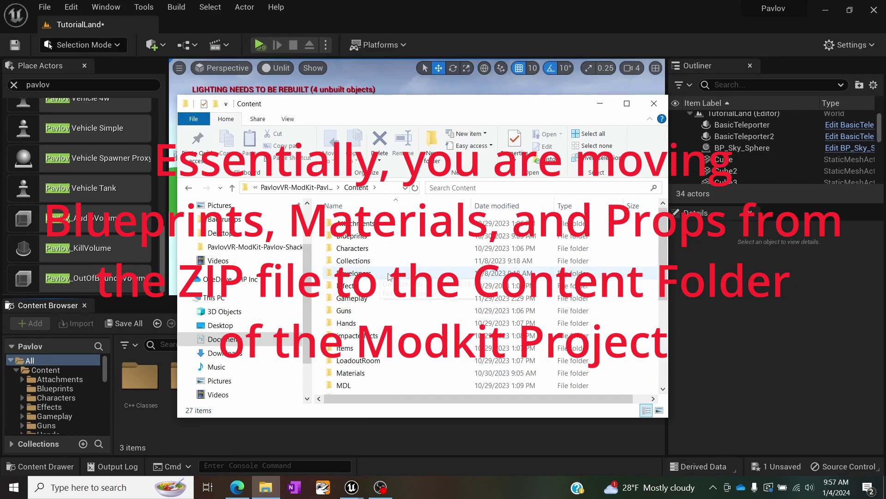
{"action": "key", "text": "alt+Tab"}
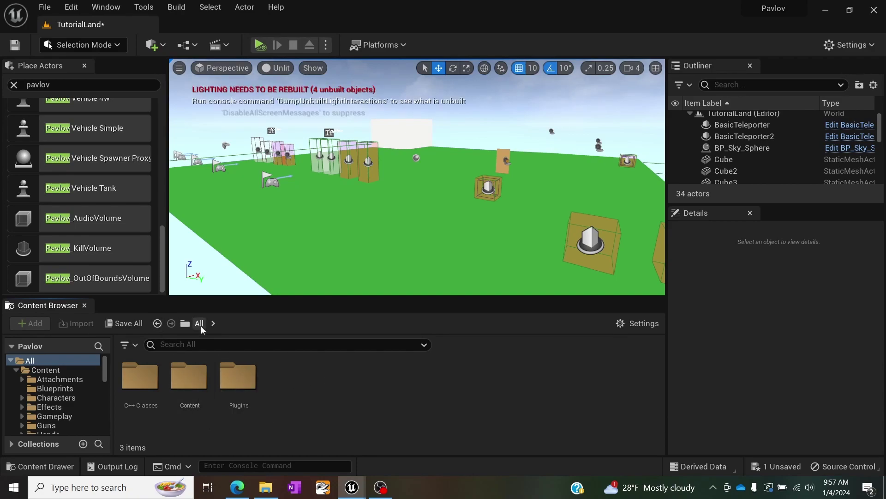
{"action": "right_click", "coordinate": [197, 384]}
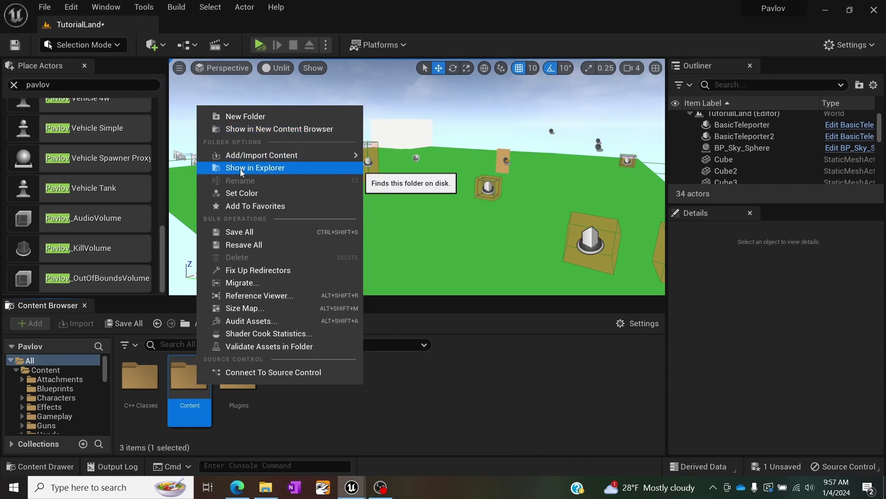
{"action": "left_click", "coordinate": [240, 169]}
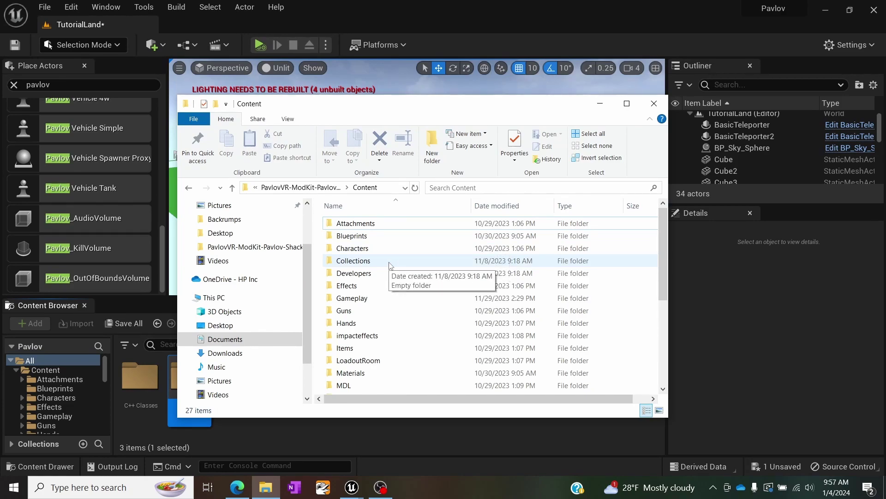
{"action": "key", "text": "alt+Tab"}
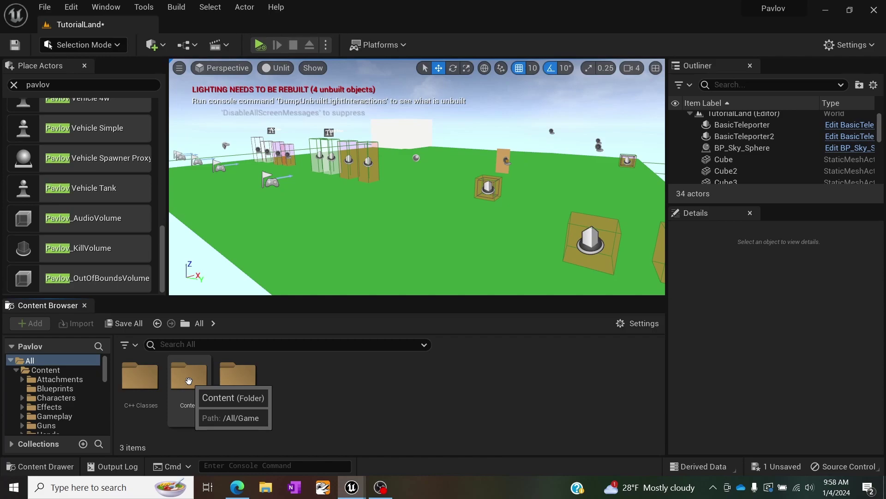
{"action": "double_click", "coordinate": [238, 377]}
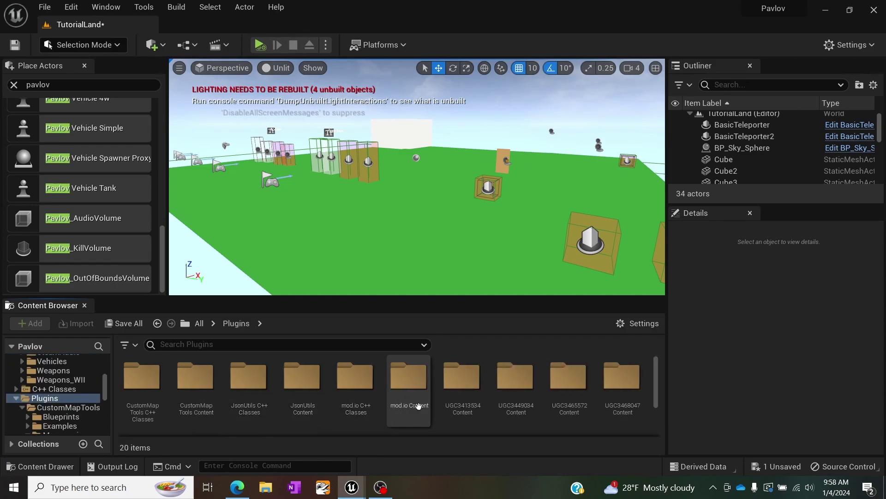
{"action": "scroll", "coordinate": [461, 402], "scroll_direction": "down", "scroll_amount": 2}
{"action": "scroll", "coordinate": [200, 397], "scroll_direction": "up", "scroll_amount": 2}
{"action": "left_click", "coordinate": [199, 324]}
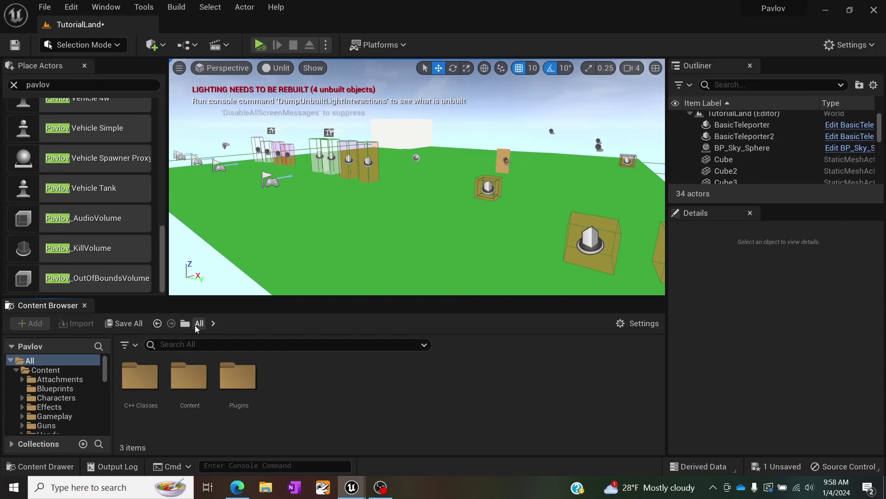
- Select BP_VehicleSpawnerWM and BP_LootSpawnerWM in Content/Blueprints and save with Ctrl+S
{"action": "double_click", "coordinate": [188, 376]}
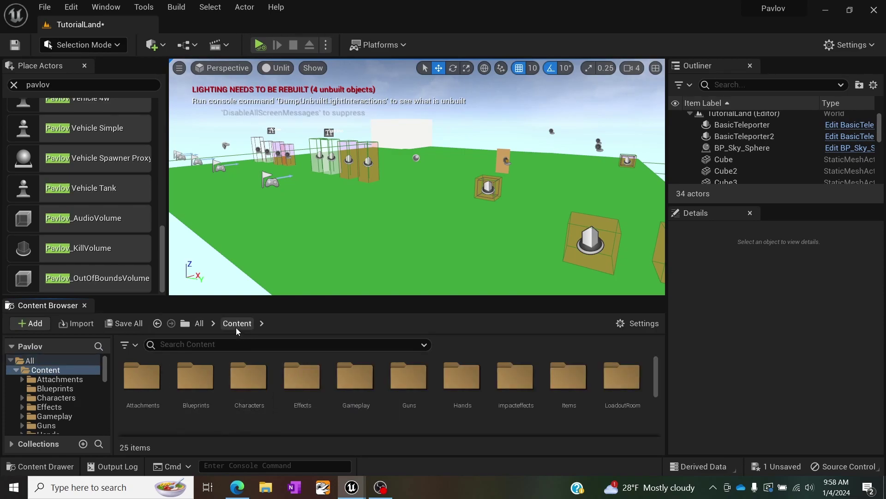
{"action": "left_click", "coordinate": [199, 323]}
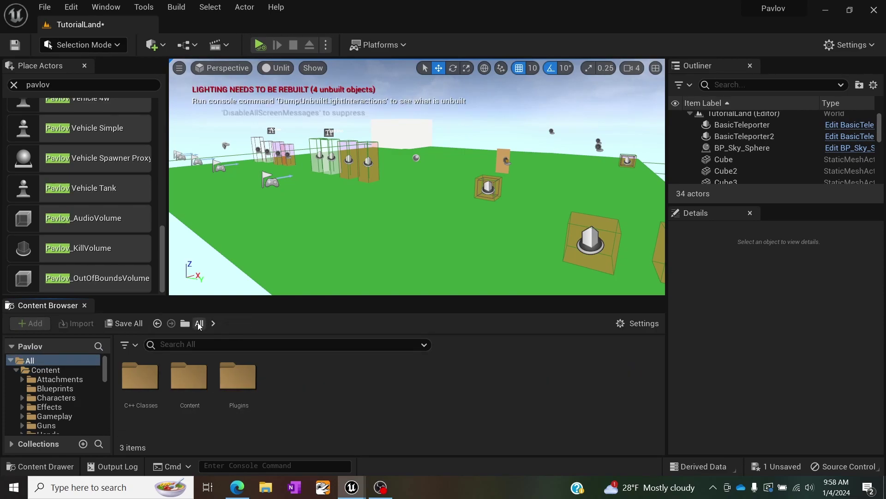
{"action": "double_click", "coordinate": [189, 388]}
{"action": "double_click", "coordinate": [194, 383]}
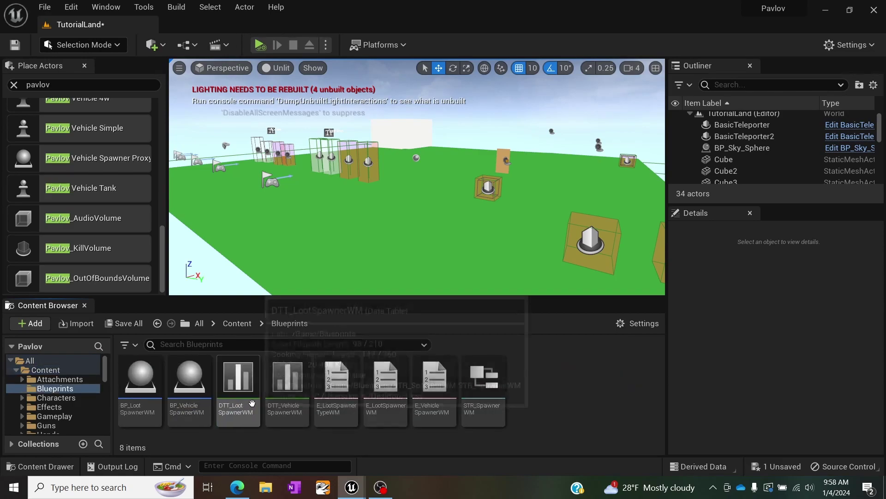
{"action": "left_click", "coordinate": [161, 384]}
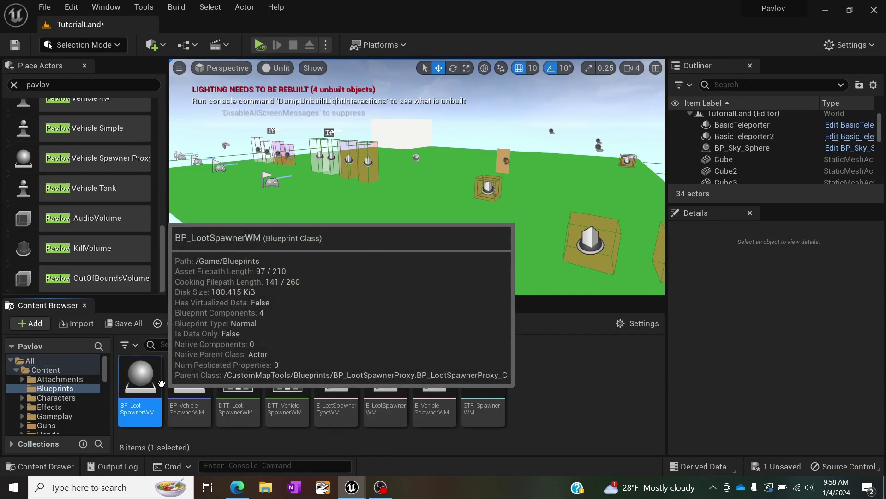
{"action": "left_click", "coordinate": [201, 392]}
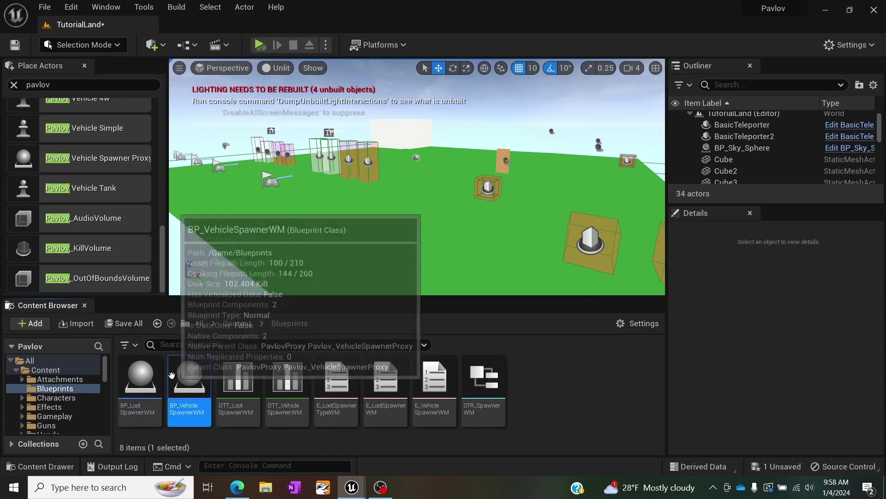
{"action": "left_click", "coordinate": [139, 383], "text": "ctrl"}
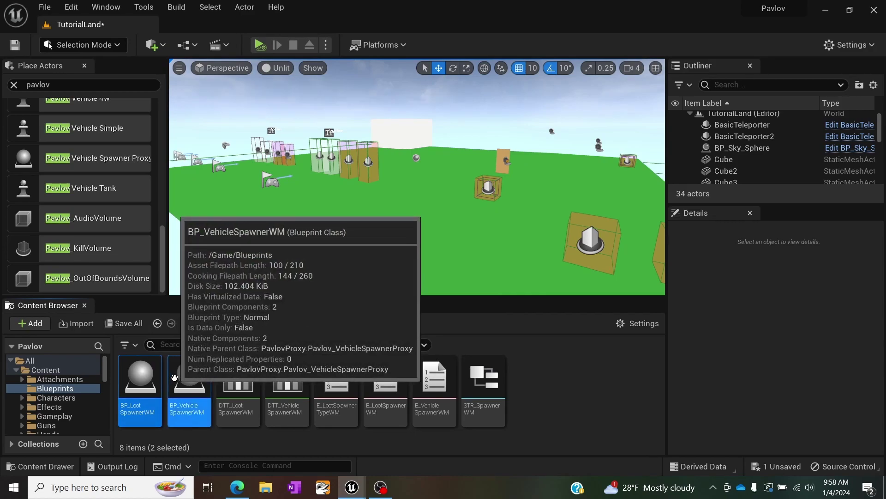
{"action": "key", "text": "ctrl+s"}
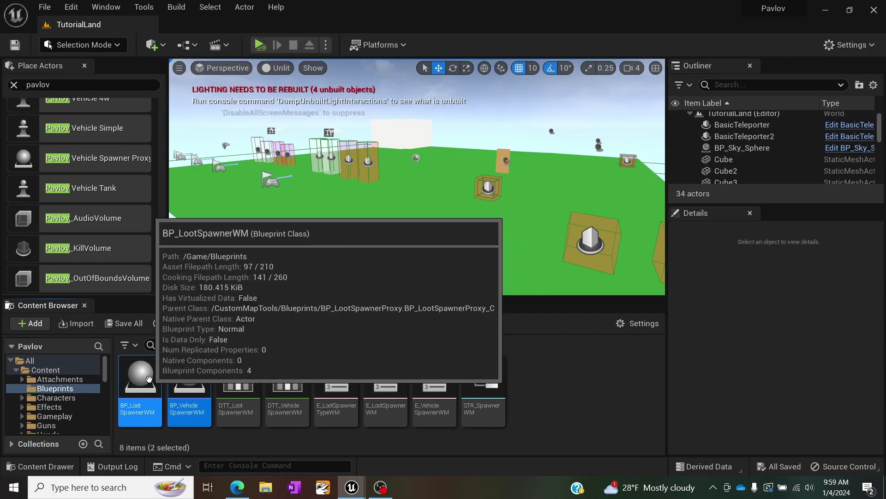
- Copy both spawner blueprints into the Plugins/UGC3522081 Content folder
{"action": "left_click", "coordinate": [233, 325]}
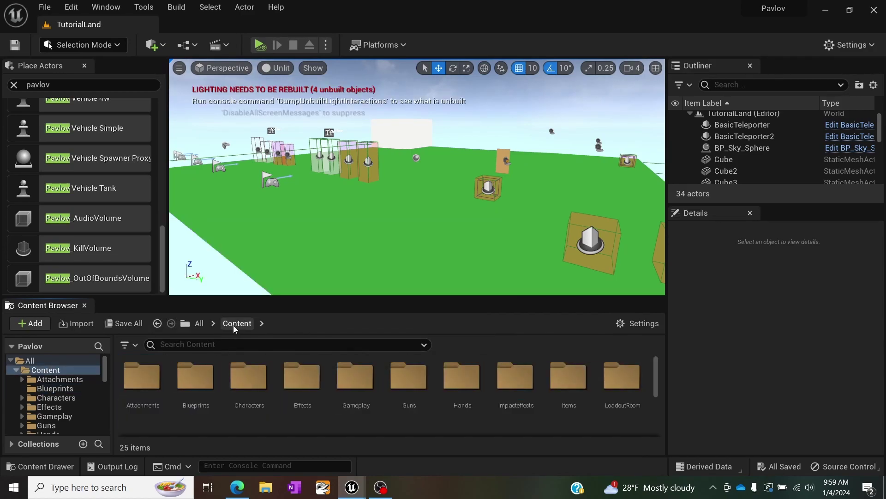
{"action": "left_click", "coordinate": [199, 323]}
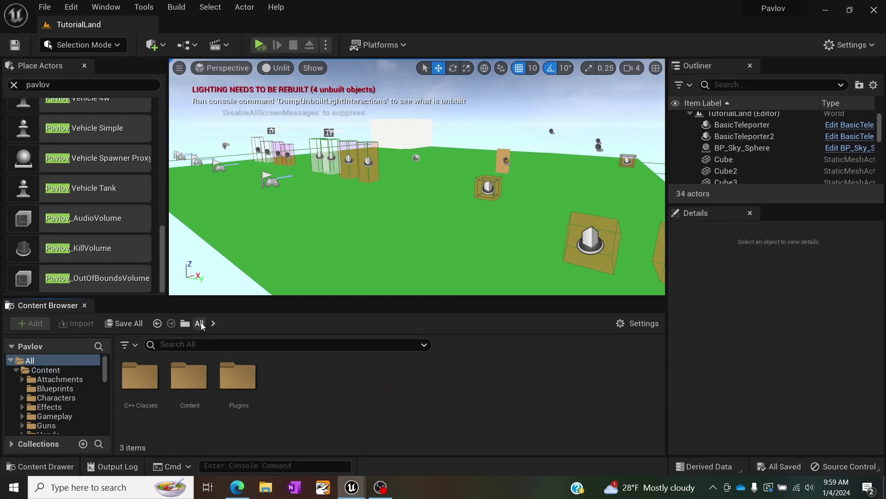
{"action": "double_click", "coordinate": [243, 375]}
{"action": "scroll", "coordinate": [312, 402], "scroll_direction": "down", "scroll_amount": 2}
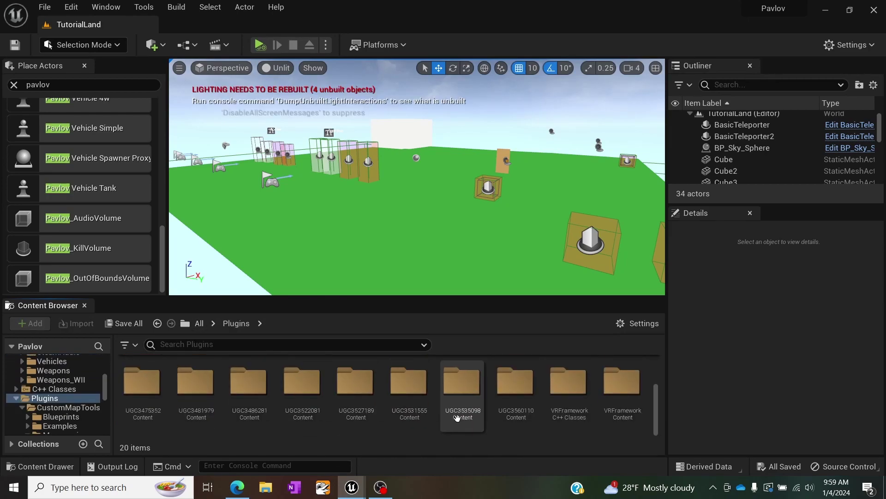
{"action": "double_click", "coordinate": [517, 386]}
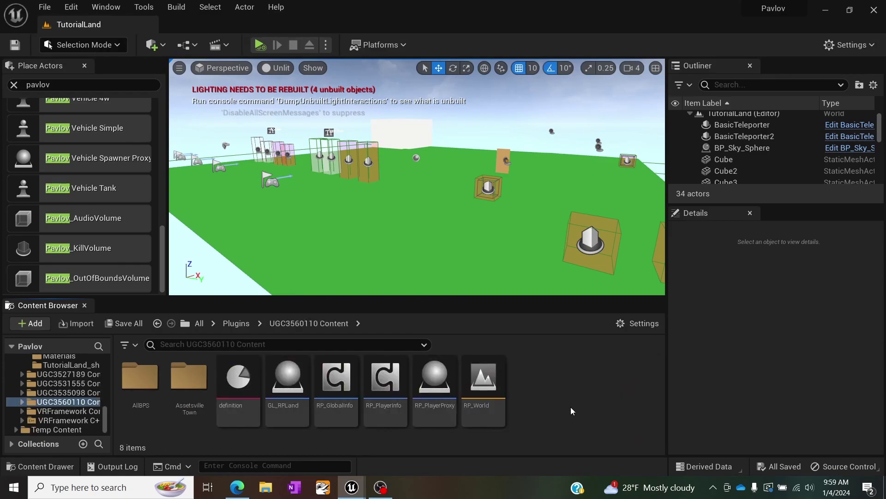
{"action": "right_click_drag", "start_coordinate": [434, 235], "coordinate": [435, 251]}
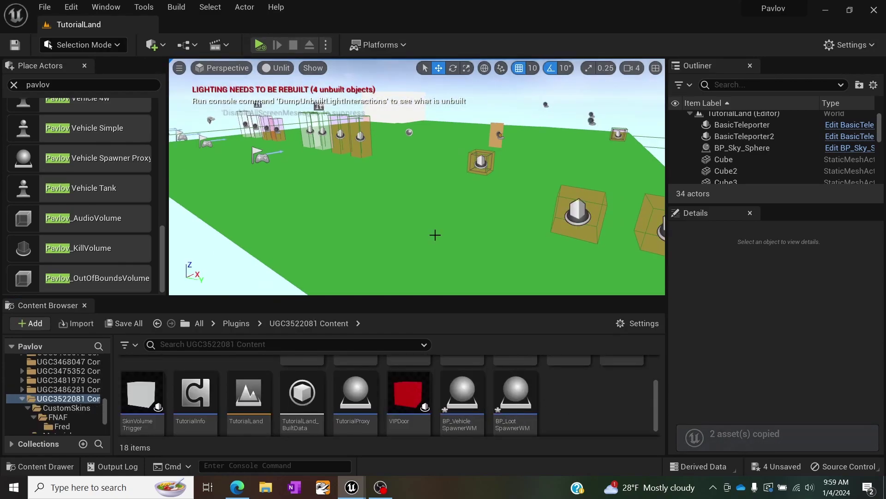
- Save all the newly copied spawner assets
{"action": "scroll", "coordinate": [575, 397], "scroll_direction": "down", "scroll_amount": 1}
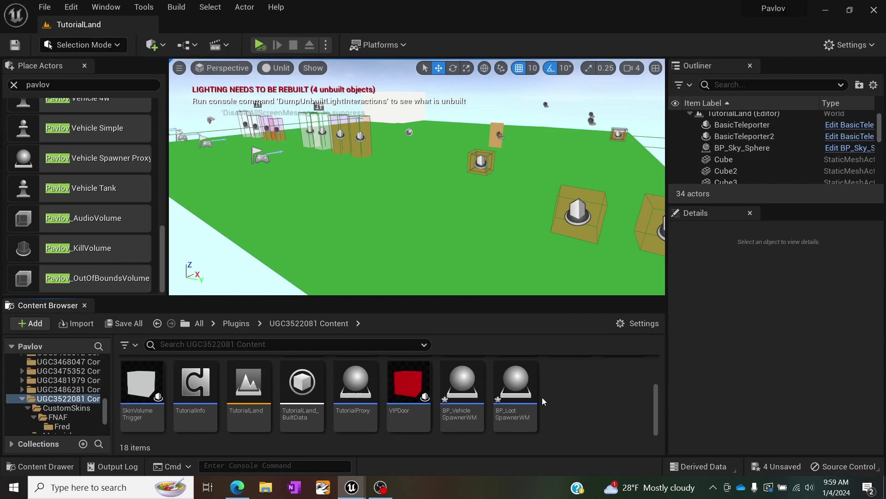
{"action": "left_click", "coordinate": [129, 325]}
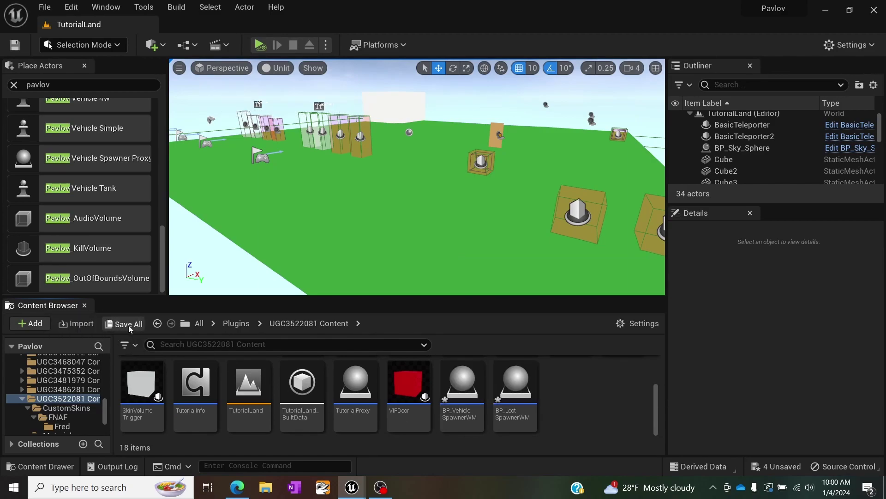
{"action": "left_click", "coordinate": [531, 372]}
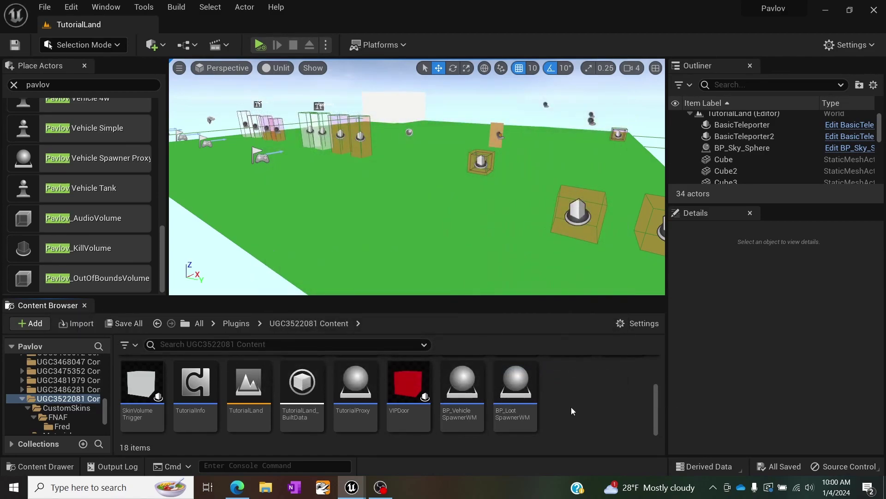
{"action": "left_click", "coordinate": [462, 386]}
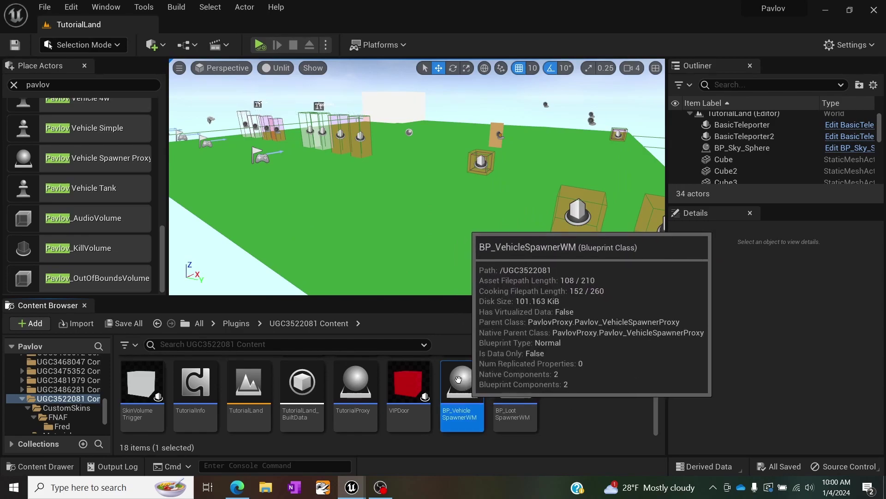
- Place BP_VehicleSpawnerWM in the level and set Vehicle to Spawn to atv
{"action": "left_click_drag", "start_coordinate": [441, 345], "coordinate": [380, 229]}
{"action": "right_click_drag", "start_coordinate": [414, 186], "coordinate": [439, 218]}
{"action": "scroll", "coordinate": [743, 397], "scroll_direction": "up", "scroll_amount": 5}
{"action": "scroll", "coordinate": [744, 398], "scroll_direction": "down", "scroll_amount": 1}
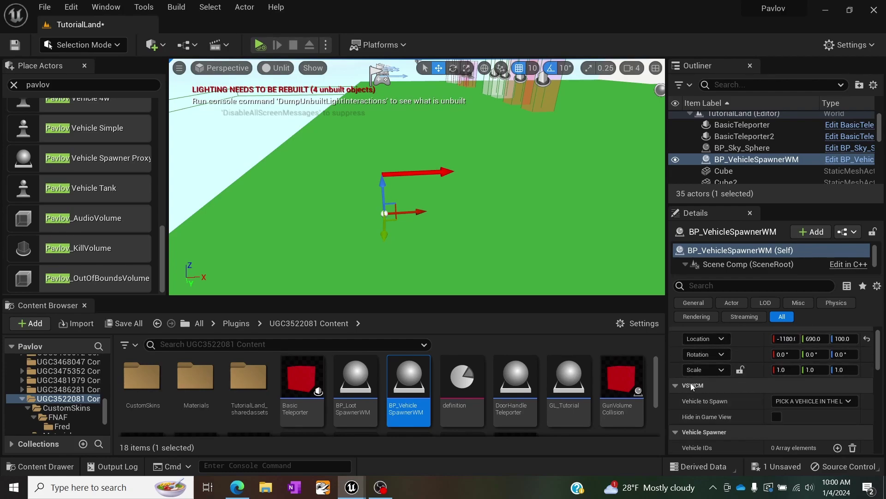
{"action": "left_click", "coordinate": [813, 400]}
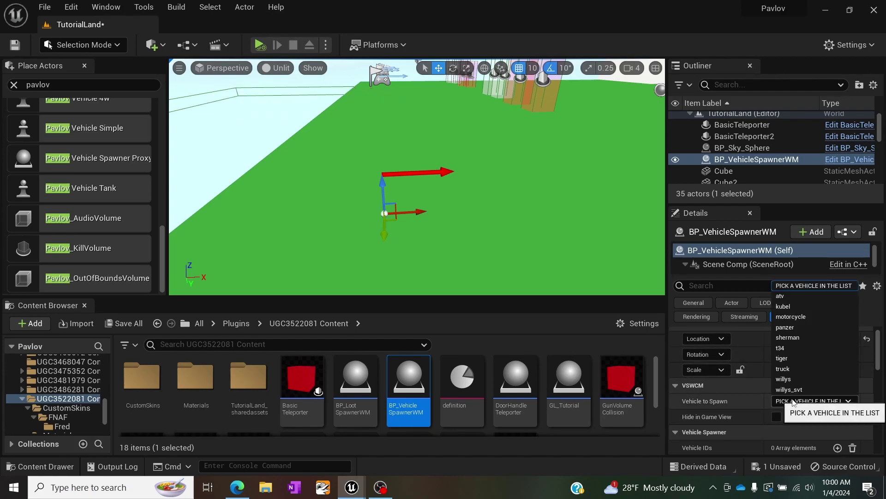
{"action": "left_click", "coordinate": [789, 296]}
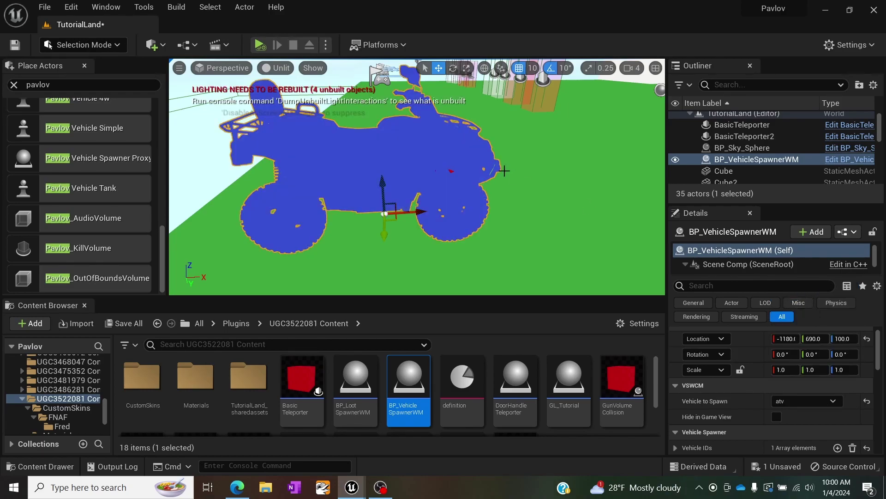
- Test-rotate the ATV spawner, undo the rotation, and switch the viewport to Lit
{"action": "left_click", "coordinate": [531, 168]}
{"action": "right_click_drag", "start_coordinate": [530, 168], "coordinate": [471, 174]}
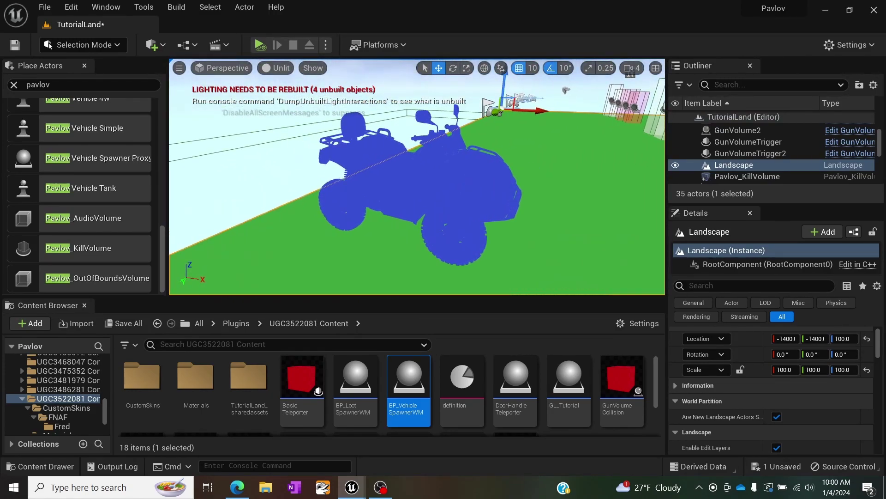
{"action": "left_click", "coordinate": [449, 190]}
{"action": "left_click_drag", "start_coordinate": [409, 256], "coordinate": [416, 257]}
{"action": "key", "text": "ctrl+z"}
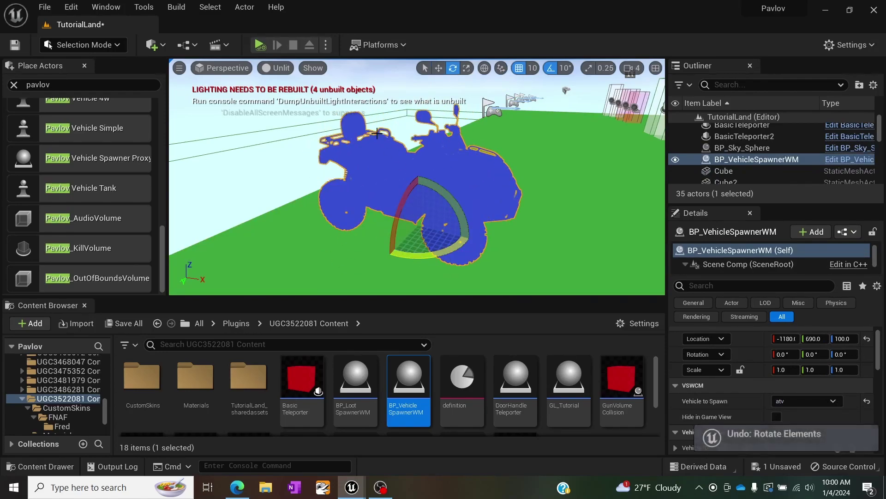
{"action": "right_click_drag", "start_coordinate": [416, 257], "coordinate": [456, 211]}
{"action": "key", "text": "alt+4"}
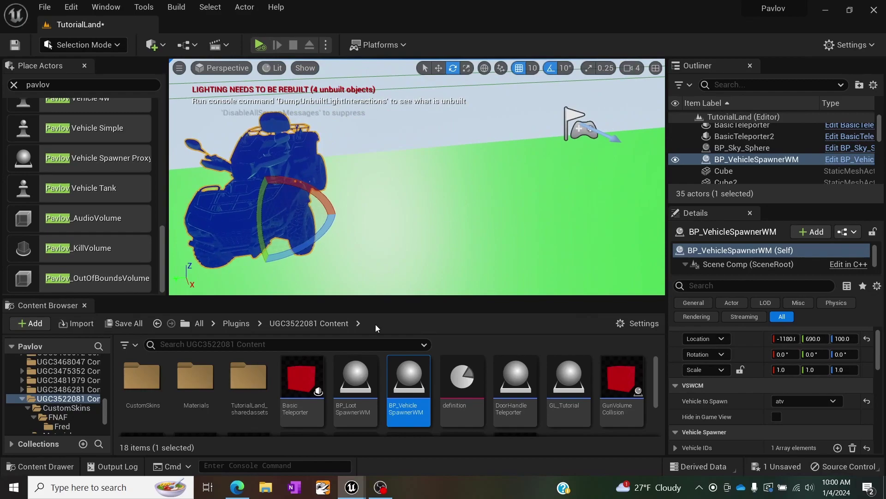
- Place BP_LootSpawnerWM in the level and raise it to height 210
{"action": "left_click", "coordinate": [356, 379]}
{"action": "left_click_drag", "start_coordinate": [400, 230], "coordinate": [474, 145]}
{"action": "mouse_move", "coordinate": [474, 145]}
{"action": "right_mouse_down"}
{"action": "mouse_move", "coordinate": [466, 166]}
{"action": "mouse_move", "coordinate": [471, 148]}
{"action": "right_mouse_up"}
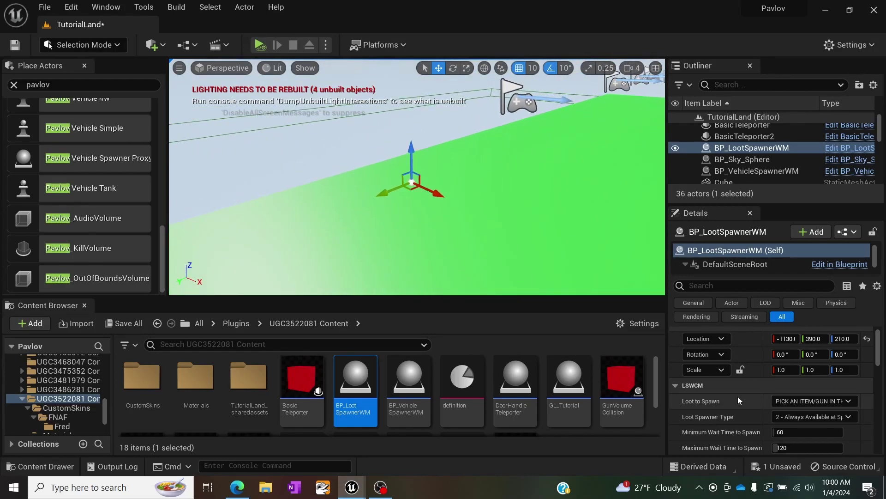
- Set the loot spawner's Loot to Spawn to reddot_pistol
{"action": "scroll", "coordinate": [737, 396], "scroll_direction": "down", "scroll_amount": 3}
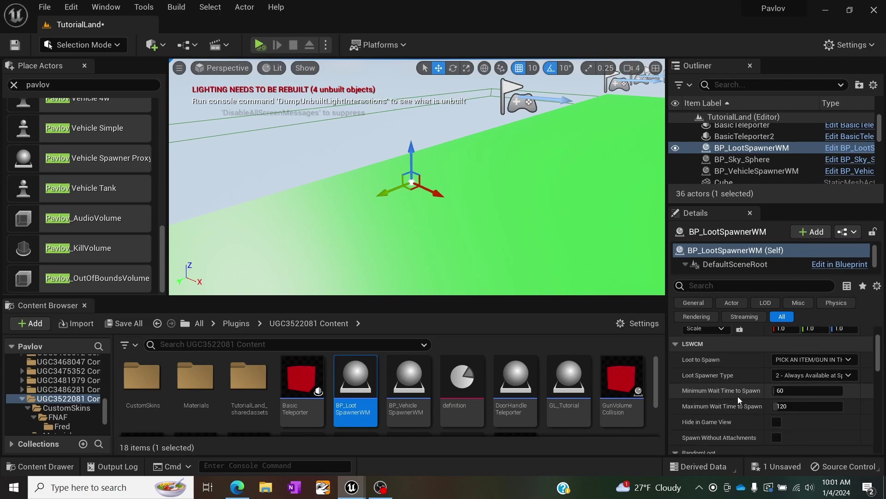
{"action": "left_click", "coordinate": [793, 363]}
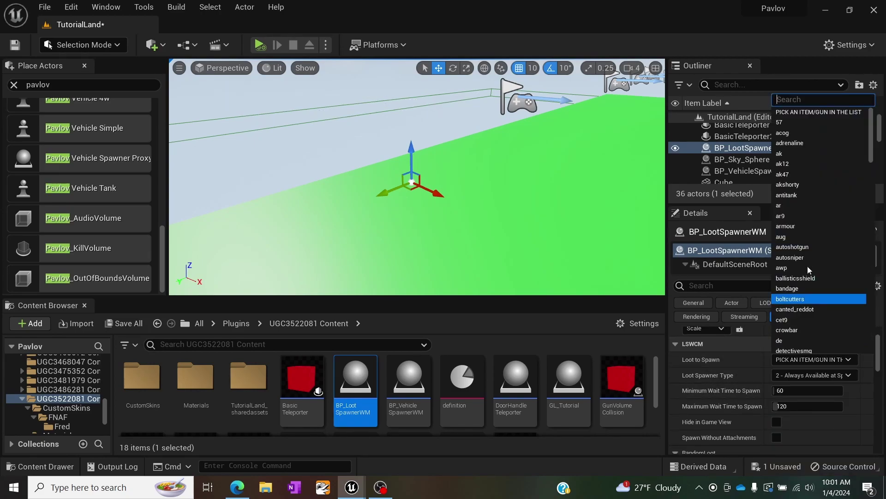
{"action": "scroll", "coordinate": [811, 259], "scroll_direction": "down", "scroll_amount": 5}
{"action": "scroll", "coordinate": [811, 259], "scroll_direction": "down", "scroll_amount": 10}
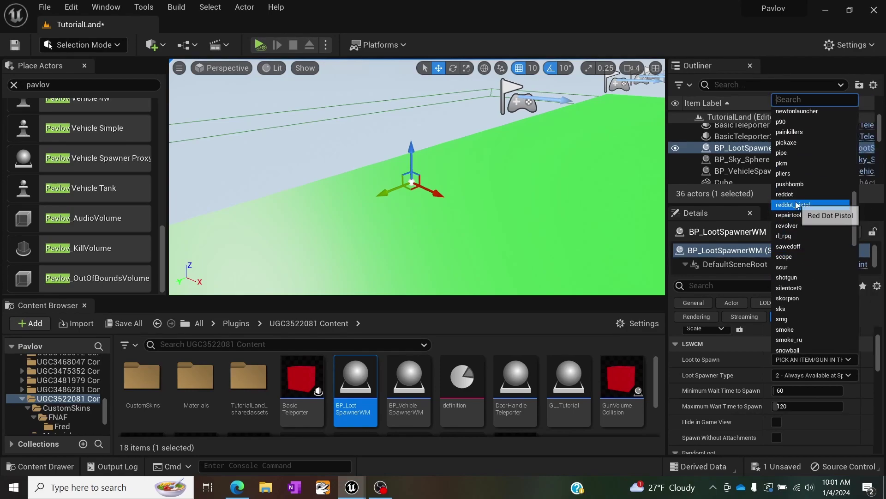
{"action": "left_click", "coordinate": [795, 205]}
{"action": "right_click_drag", "start_coordinate": [470, 202], "coordinate": [427, 198]}
- Change the spawner's loot to ak47
{"action": "left_click", "coordinate": [806, 364]}
{"action": "left_click", "coordinate": [792, 113]}
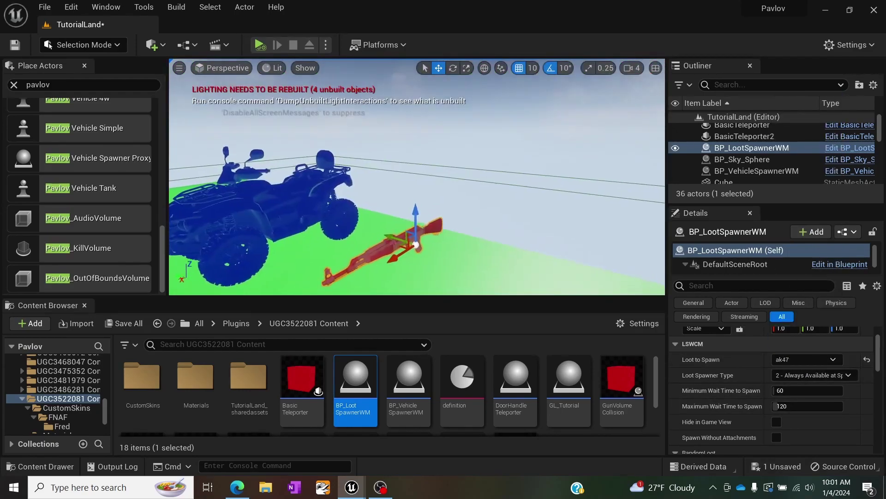
{"action": "right_click_drag", "start_coordinate": [416, 194], "coordinate": [418, 193]}
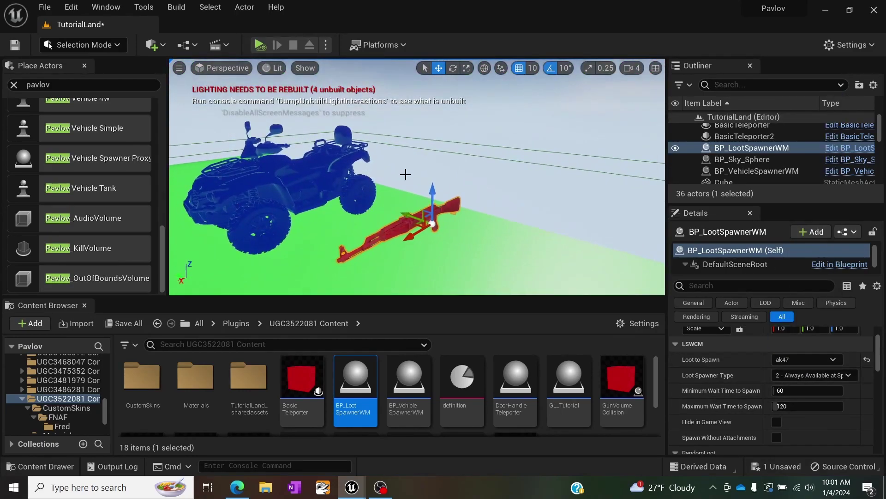
- Set Loot Spawner Type to '1 - Spawn once per round'
{"action": "left_click", "coordinate": [786, 379]}
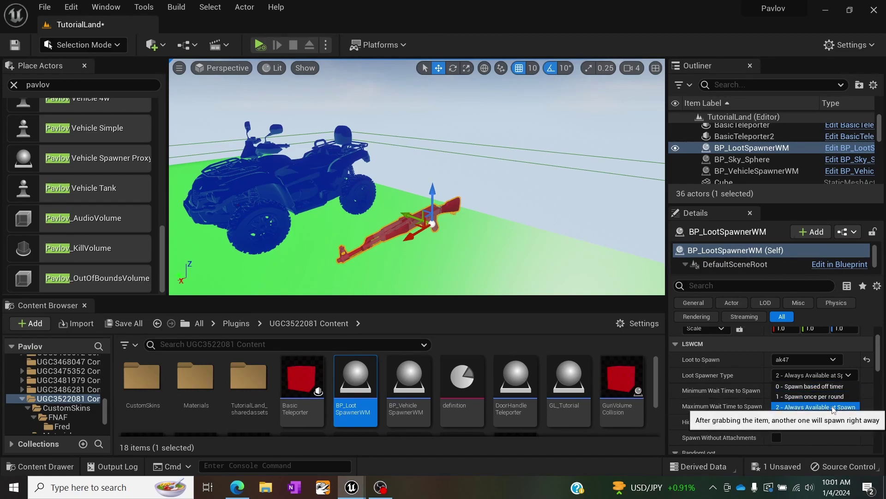
{"action": "left_click", "coordinate": [853, 389]}
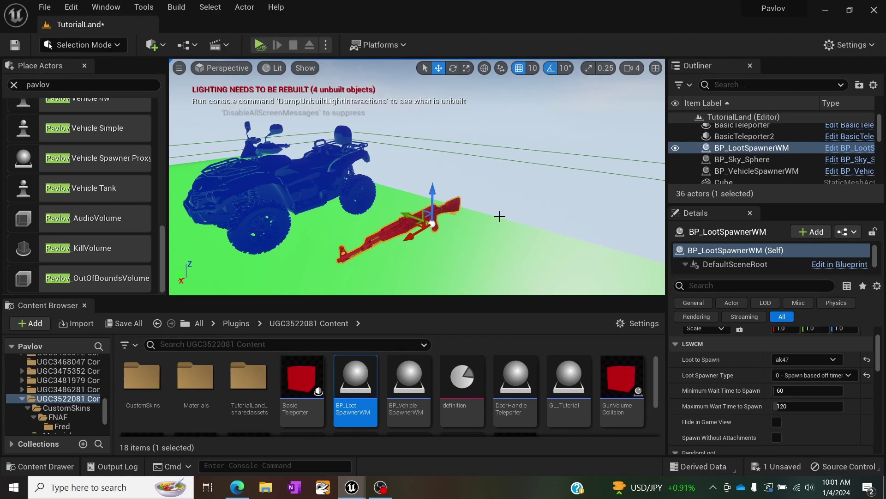
{"action": "left_click", "coordinate": [814, 375]}
{"action": "left_click", "coordinate": [814, 395]}
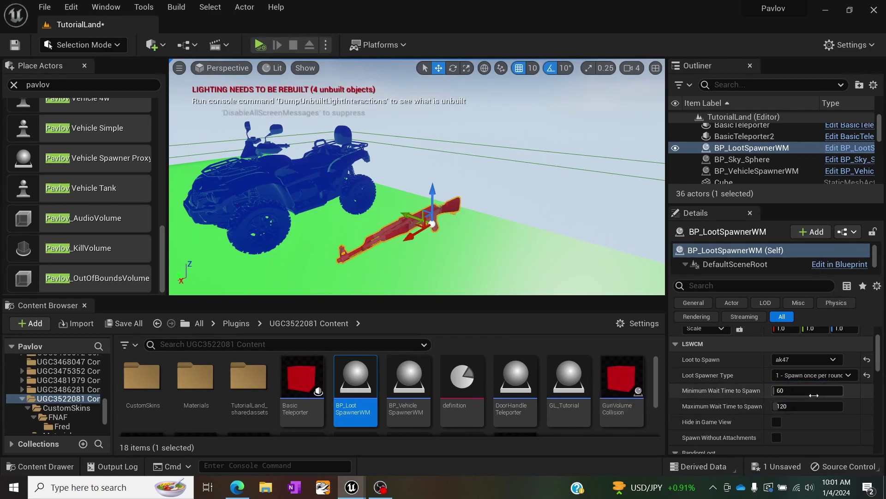
{"action": "left_click", "coordinate": [854, 375]}
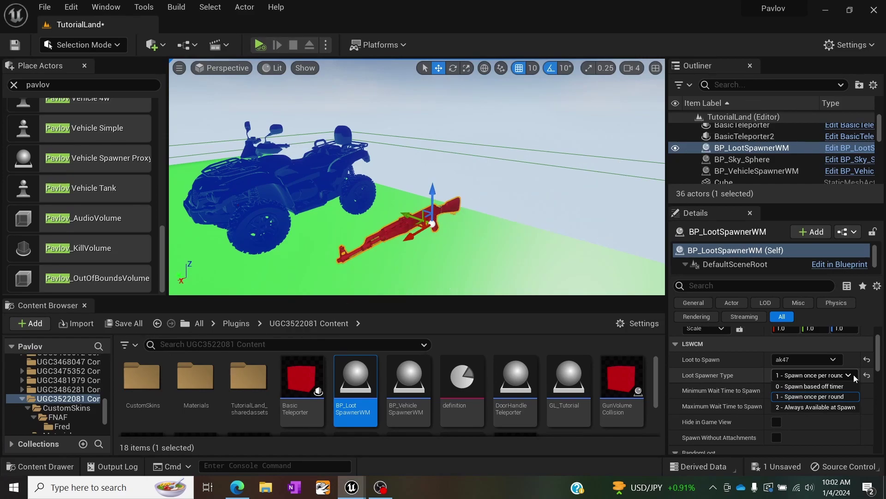
{"action": "scroll", "coordinate": [280, 364], "scroll_direction": "down", "scroll_amount": 3}
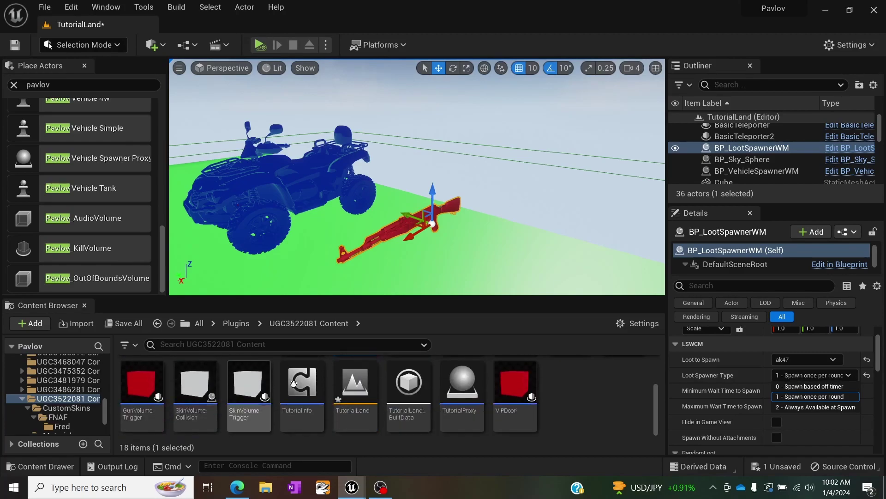
{"action": "scroll", "coordinate": [444, 390], "scroll_direction": "up", "scroll_amount": 3}
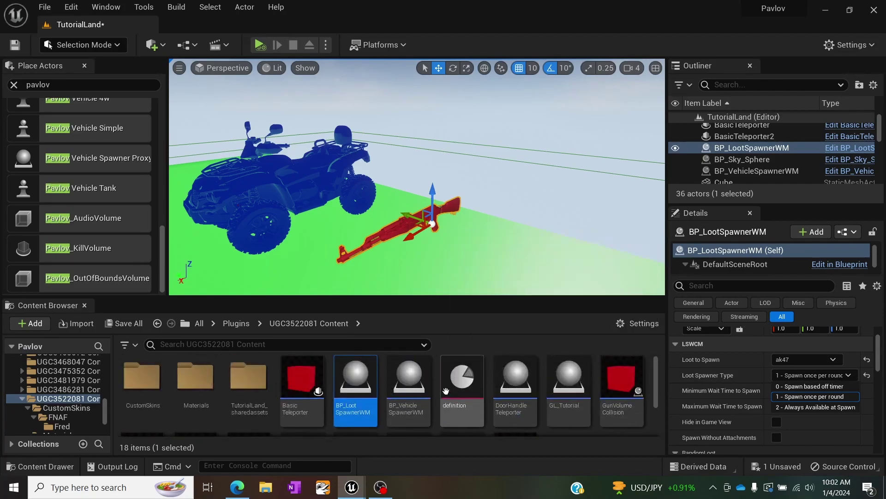
{"action": "left_click", "coordinate": [550, 395]}
{"action": "double_click", "coordinate": [552, 396]}
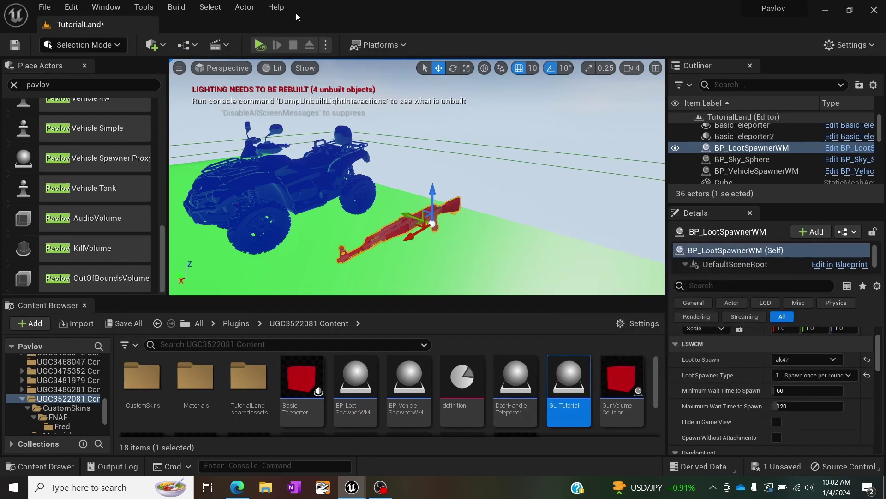
{"action": "scroll", "coordinate": [401, 253], "scroll_direction": "up", "scroll_amount": 6}
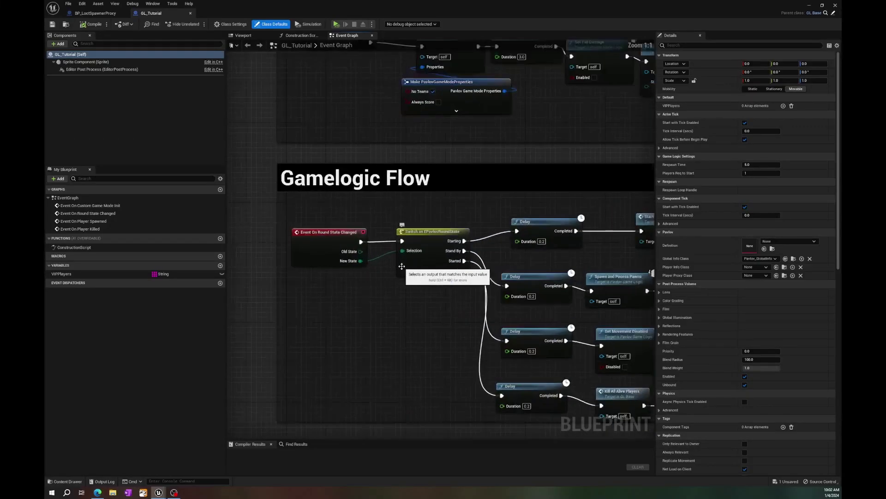
{"action": "right_click_drag", "start_coordinate": [396, 217], "coordinate": [392, 198]}
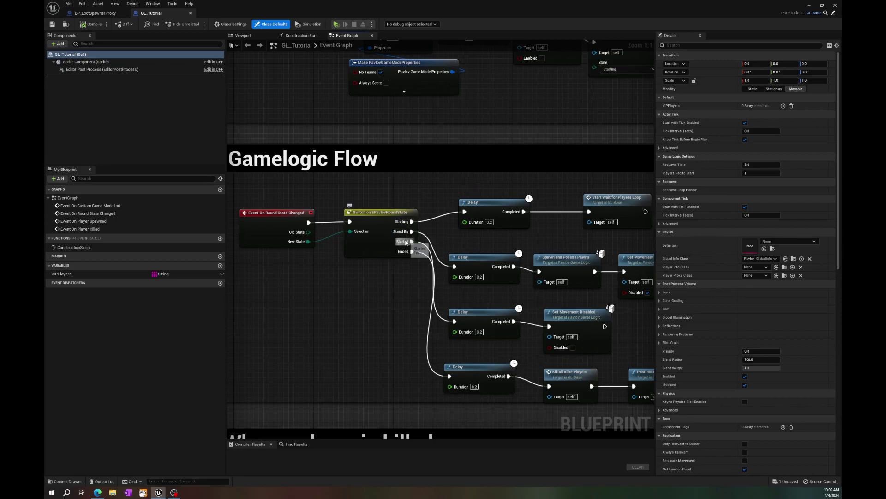
{"action": "right_click_drag", "start_coordinate": [388, 280], "coordinate": [376, 273]}
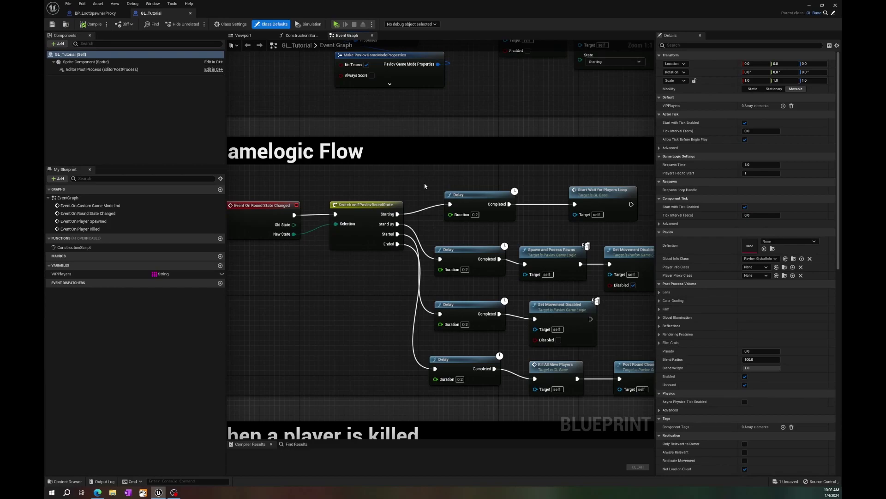
{"action": "right_click_drag", "start_coordinate": [398, 252], "coordinate": [369, 223]}
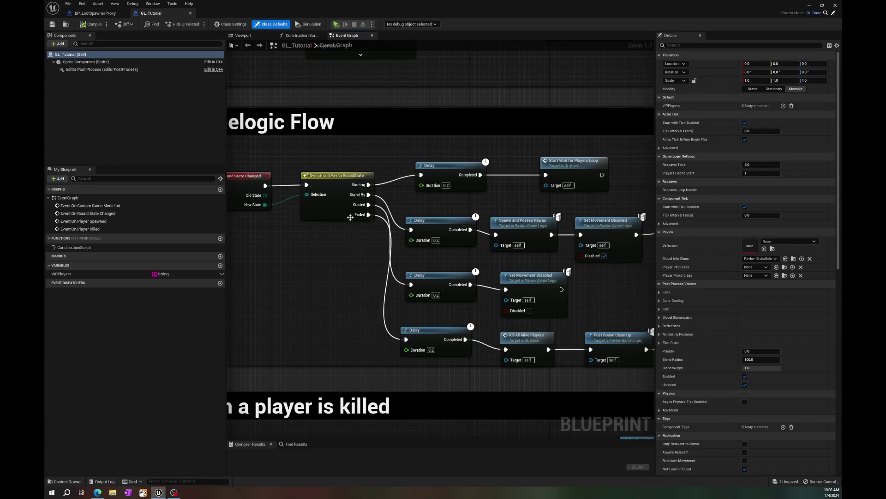
{"action": "right_click_drag", "start_coordinate": [359, 231], "coordinate": [407, 233]}
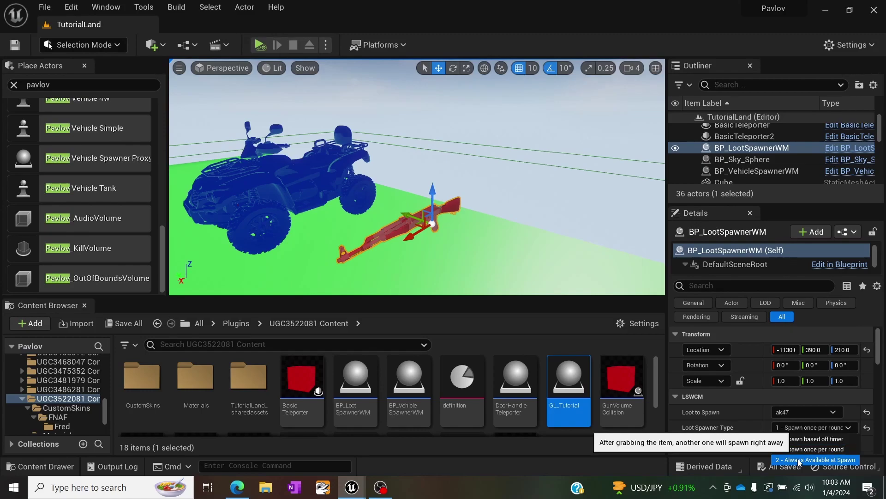
- Set Loot Spawner Type to '2 - Always Available at Spawn', leaving Hide in Game View off
{"action": "left_click", "coordinate": [798, 460]}
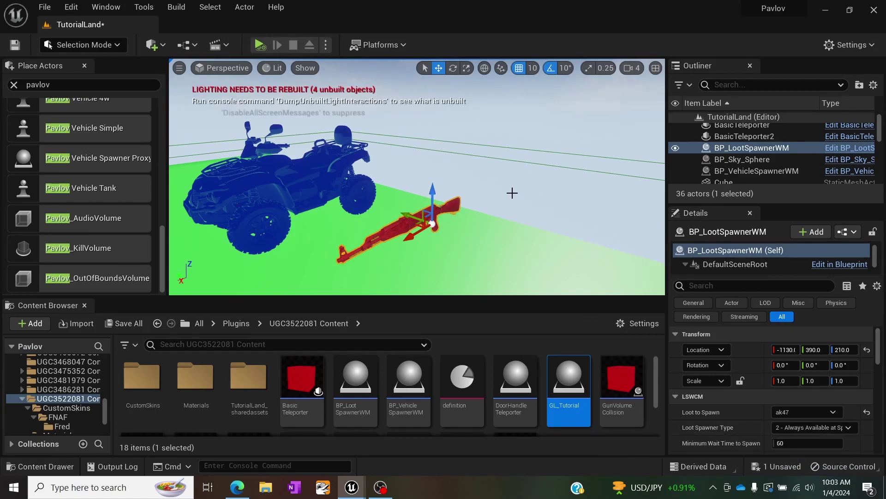
{"action": "scroll", "coordinate": [721, 401], "scroll_direction": "down", "scroll_amount": 3}
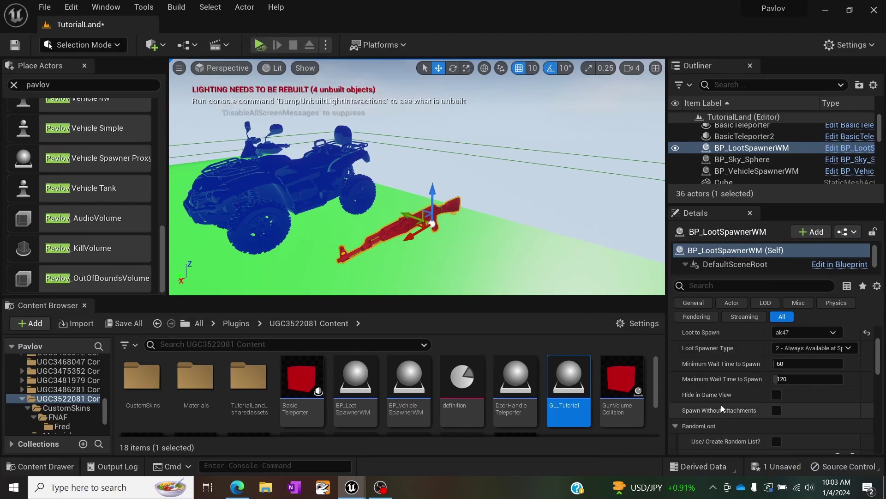
{"action": "left_click", "coordinate": [776, 394]}
{"action": "left_click", "coordinate": [617, 235]}
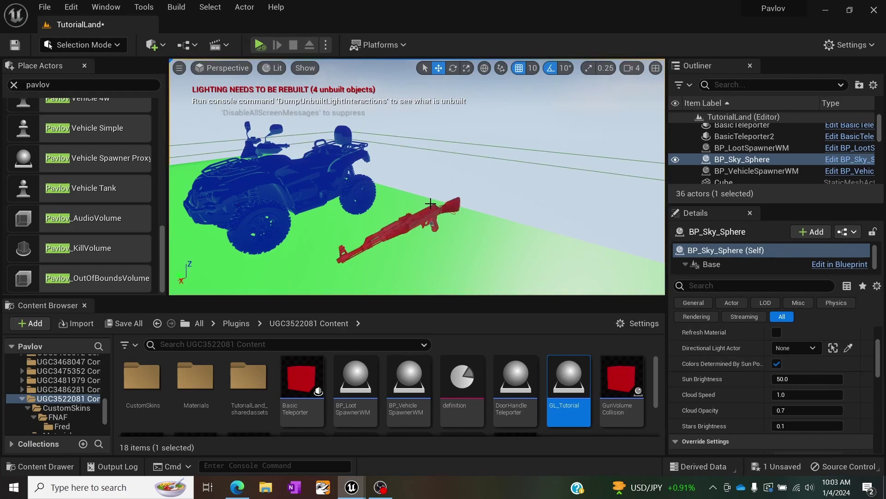
{"action": "left_click", "coordinate": [430, 204]}
{"action": "left_click", "coordinate": [782, 394]}
{"action": "left_click", "coordinate": [580, 198]}
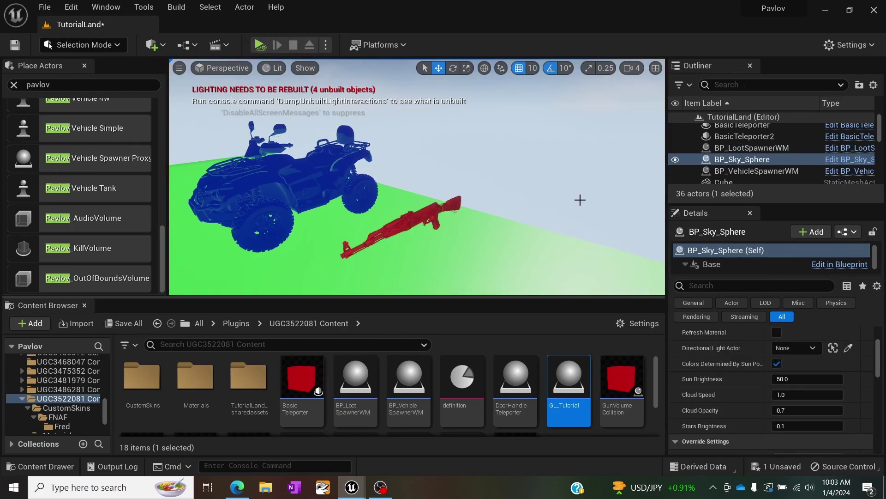
{"action": "key", "text": "ctrl+z"}
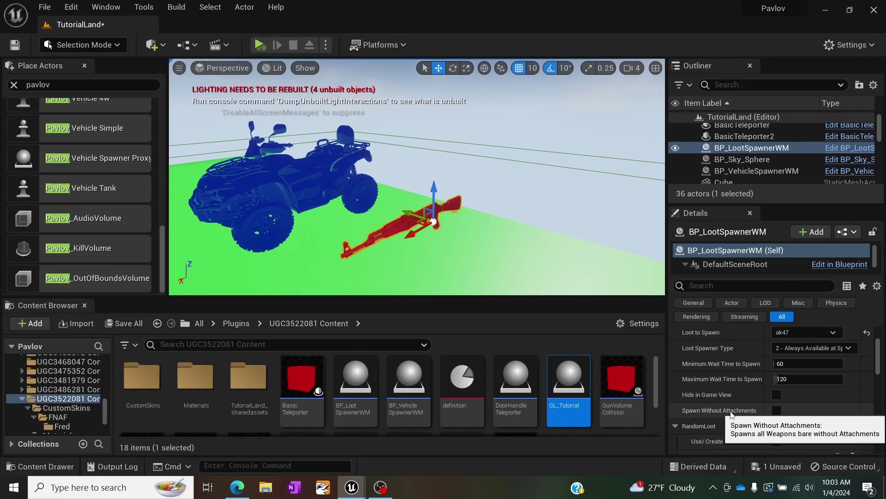
{"action": "scroll", "coordinate": [731, 414], "scroll_direction": "down", "scroll_amount": 2}
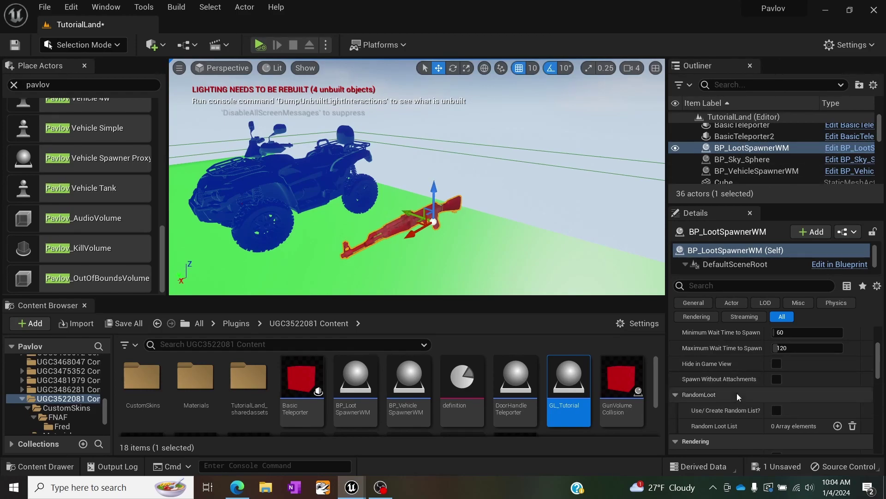
{"action": "left_click", "coordinate": [777, 411]}
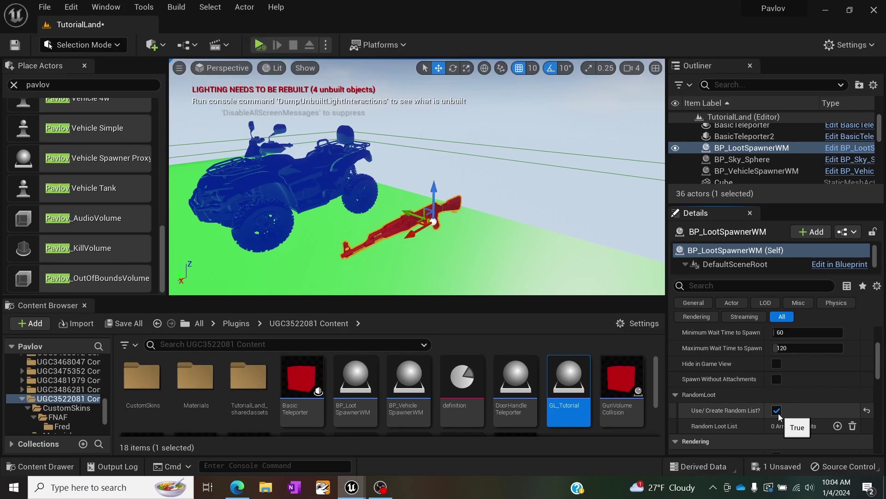
{"action": "left_click", "coordinate": [838, 426]}
{"action": "left_click", "coordinate": [838, 426]}
{"action": "left_click", "coordinate": [838, 426]}
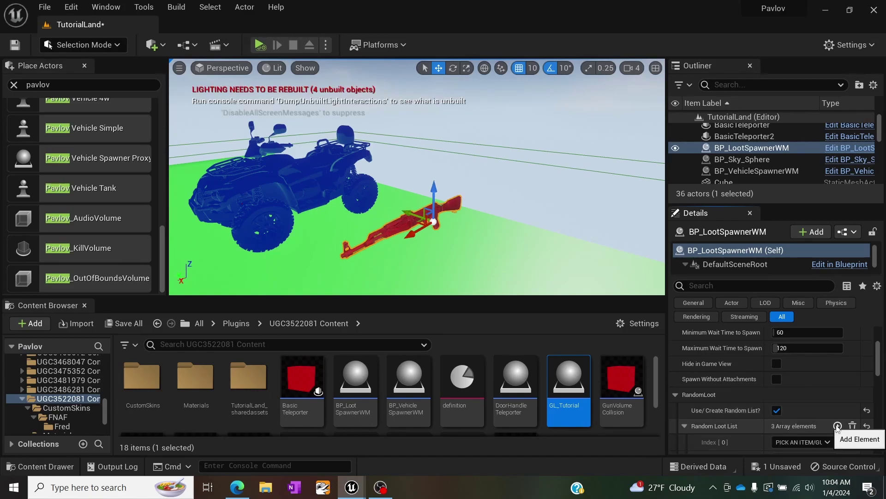
{"action": "scroll", "coordinate": [826, 397], "scroll_direction": "down", "scroll_amount": 2}
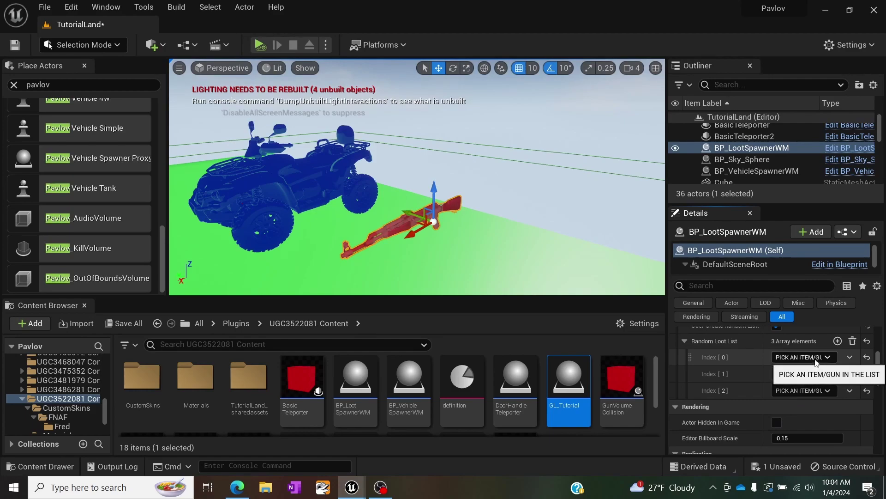
{"action": "left_click", "coordinate": [838, 341]}
{"action": "left_click", "coordinate": [838, 341]}
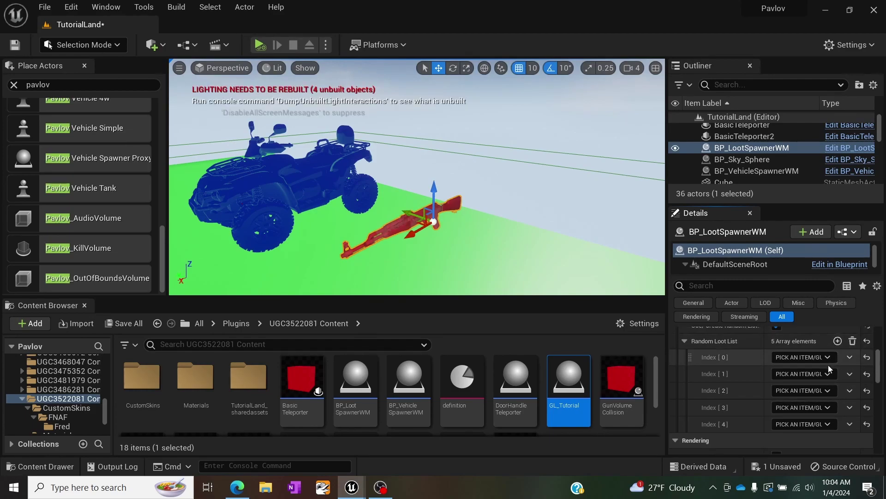
{"action": "left_click", "coordinate": [827, 358]}
{"action": "key", "text": "Escape"}
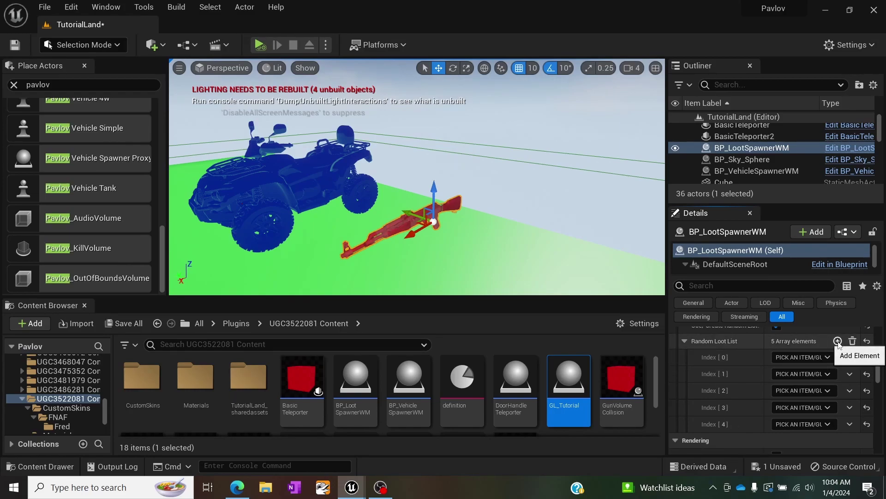
{"action": "left_click", "coordinate": [855, 342]}
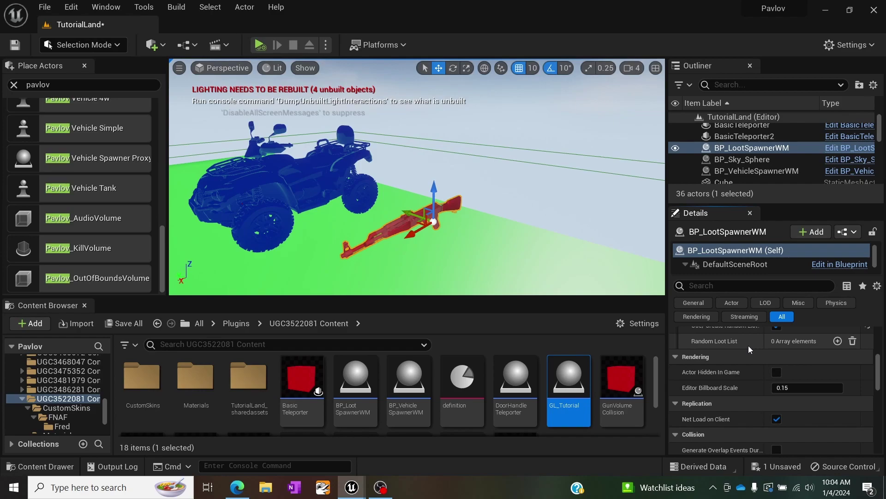
{"action": "scroll", "coordinate": [753, 364], "scroll_direction": "up", "scroll_amount": 3}
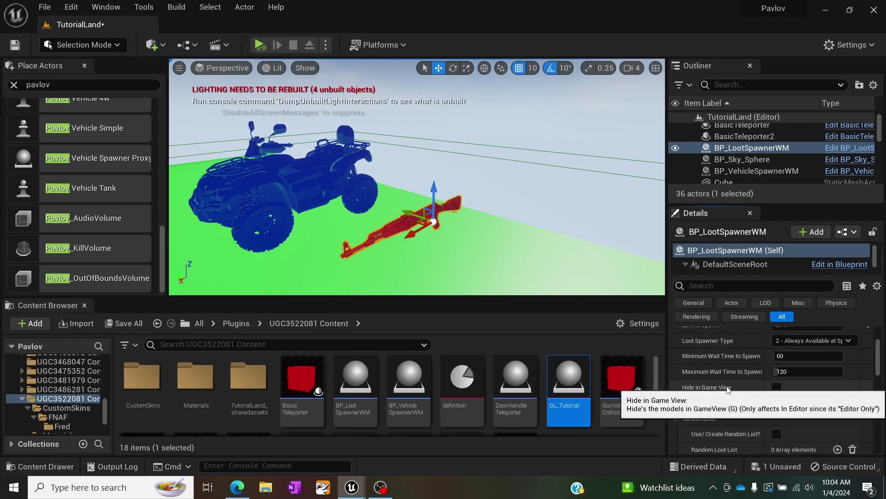
{"action": "scroll", "coordinate": [748, 348], "scroll_direction": "up", "scroll_amount": 2}
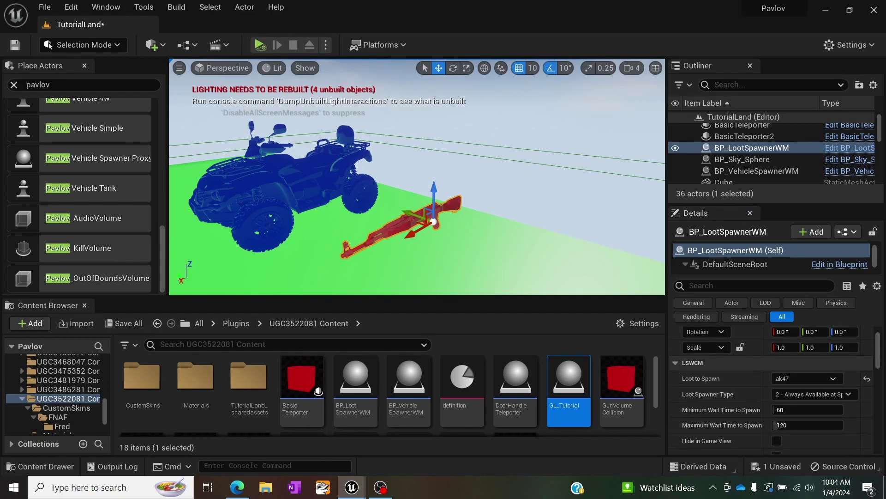
- Select the BP_VehicleSpawnerWM ATV spawner and change its Vehicle Team ID from 1 to 0
{"action": "left_click", "coordinate": [511, 188]}
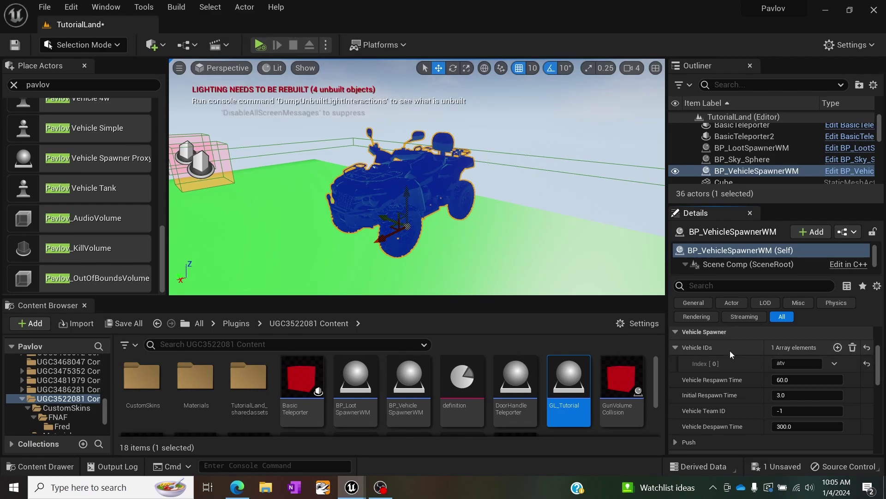
{"action": "scroll", "coordinate": [727, 367], "scroll_direction": "down", "scroll_amount": 1}
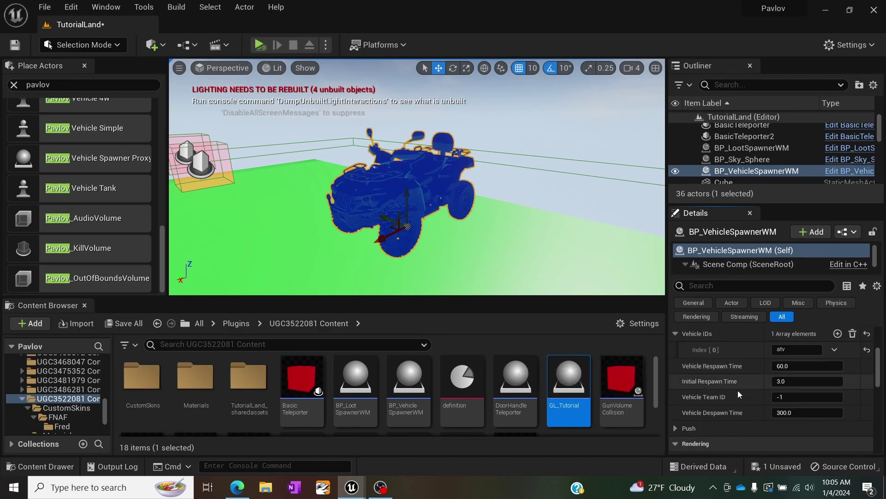
{"action": "mouse_move", "coordinate": [712, 383]}
{"action": "mouse_move", "coordinate": [698, 397]}
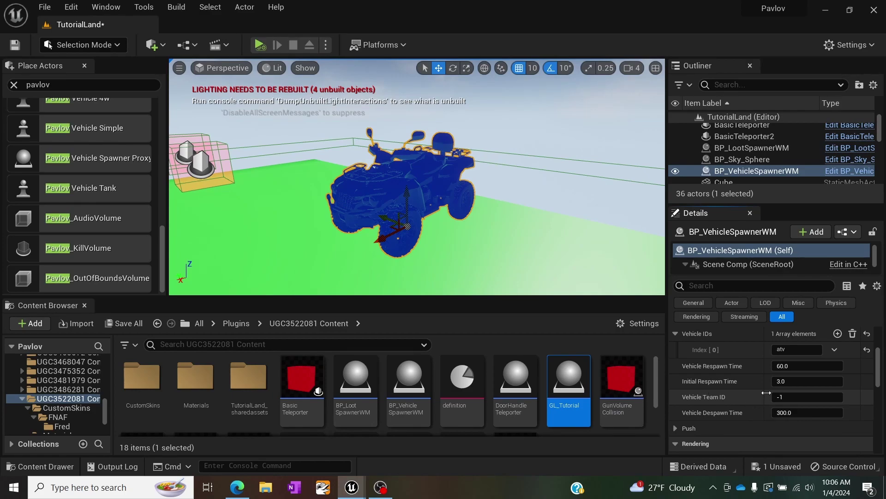
{"action": "left_click", "coordinate": [790, 396]}
{"action": "type", "text": "1"}
{"action": "key", "text": "Return"}
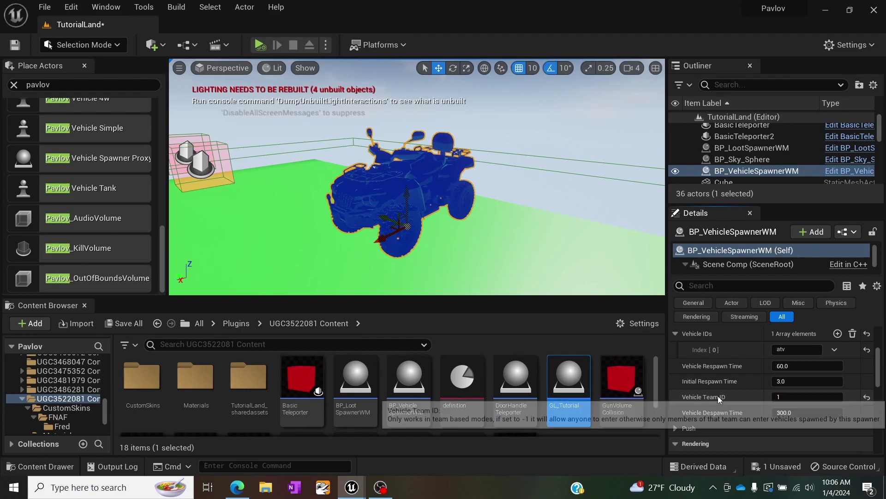
{"action": "left_click", "coordinate": [797, 396]}
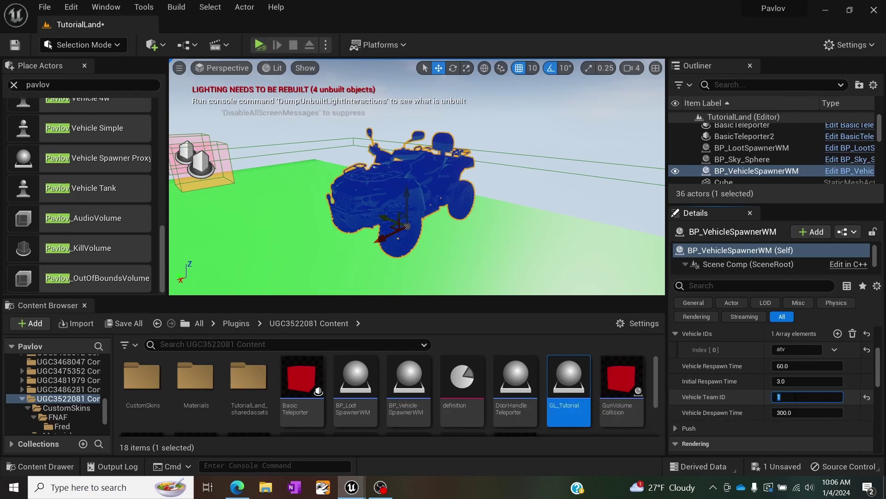
{"action": "type", "text": "0"}
{"action": "key", "text": "Return"}
{"action": "mouse_move", "coordinate": [713, 415]}
{"action": "scroll", "coordinate": [734, 406], "scroll_direction": "down", "scroll_amount": 3}
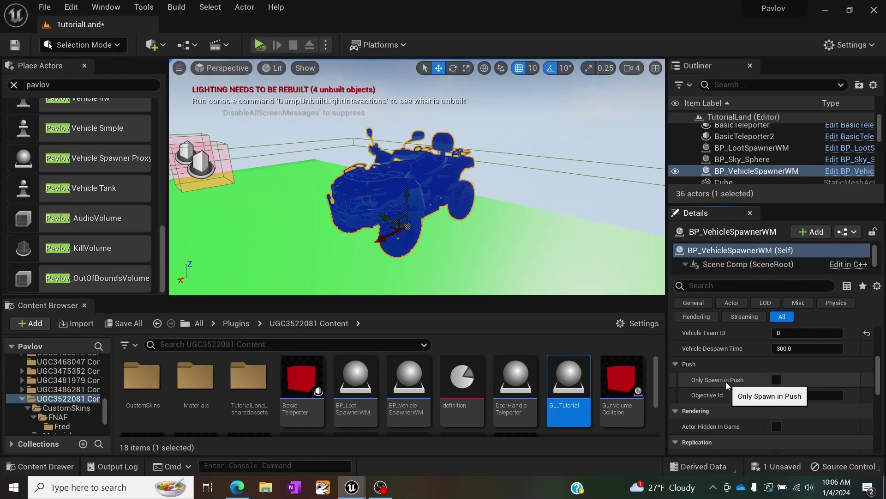
{"action": "scroll", "coordinate": [685, 392], "scroll_direction": "up", "scroll_amount": 5}
{"action": "right_click_drag", "start_coordinate": [460, 174], "coordinate": [459, 173]}
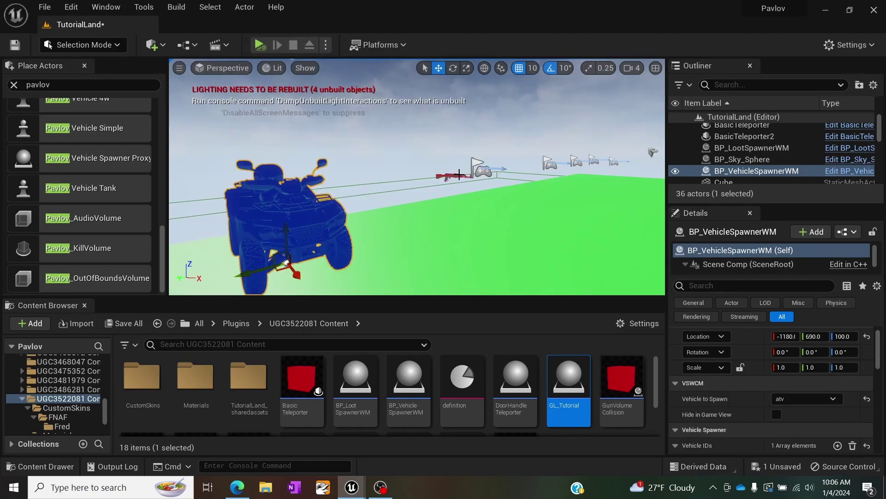